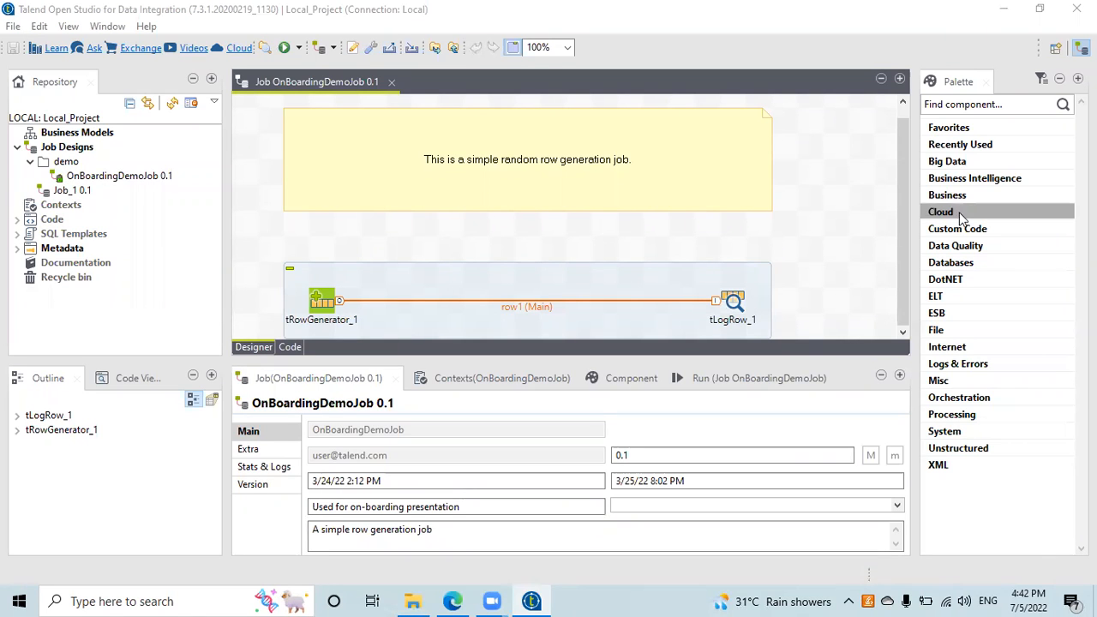
Step: Browse the Palette's Favorites, Big Data (Google BigQuery), Data Quality and File categories
left_click(950, 129)
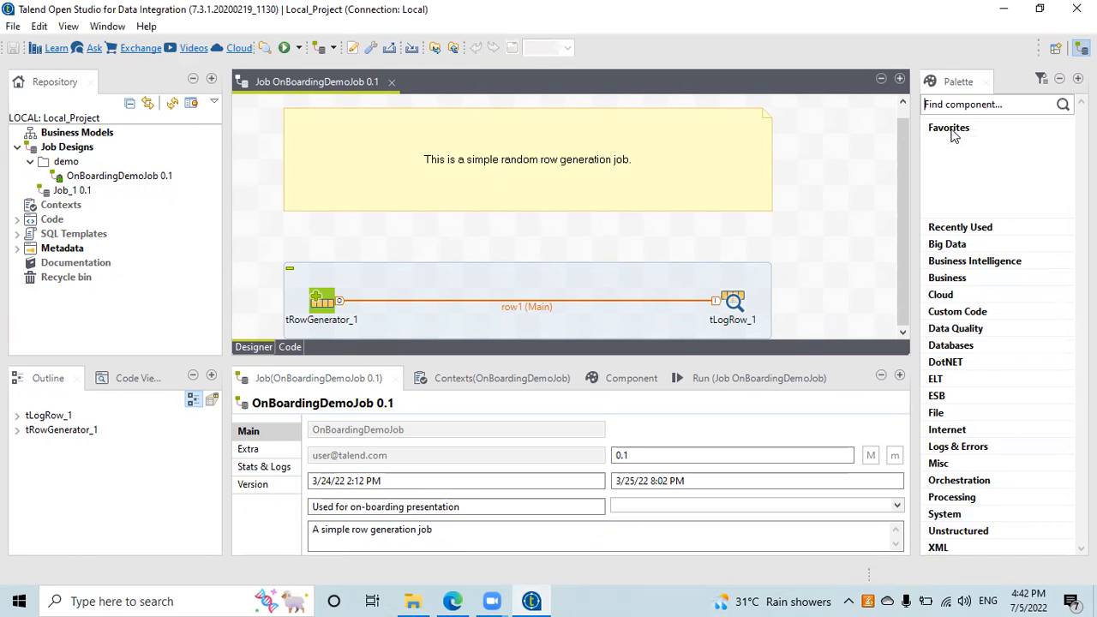
left_click(951, 129)
left_click(947, 163)
left_click(969, 184)
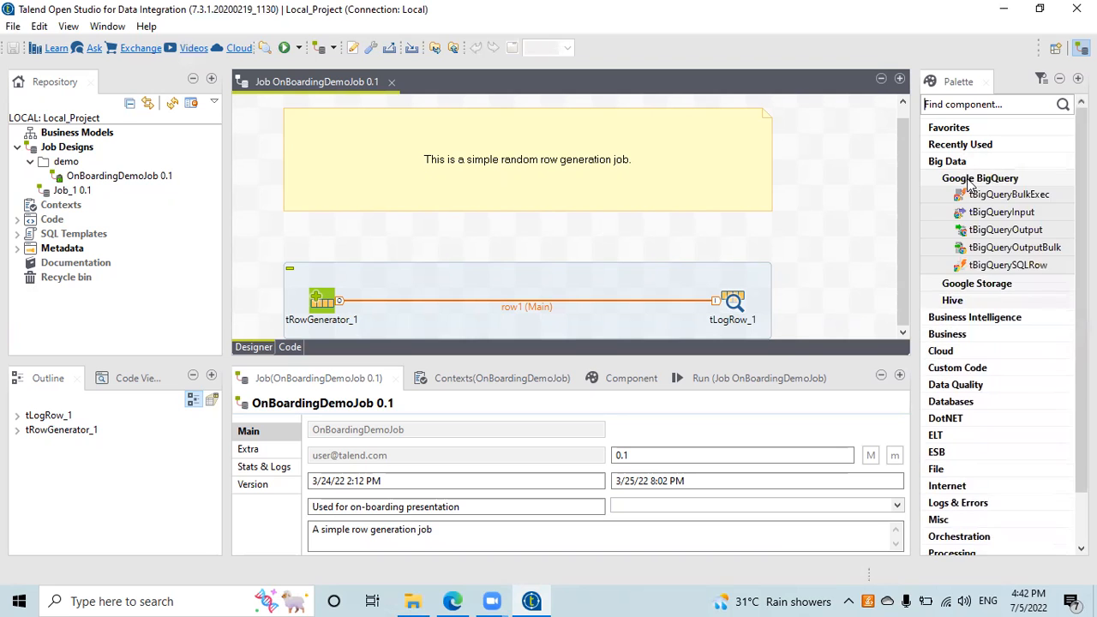
left_click(962, 162)
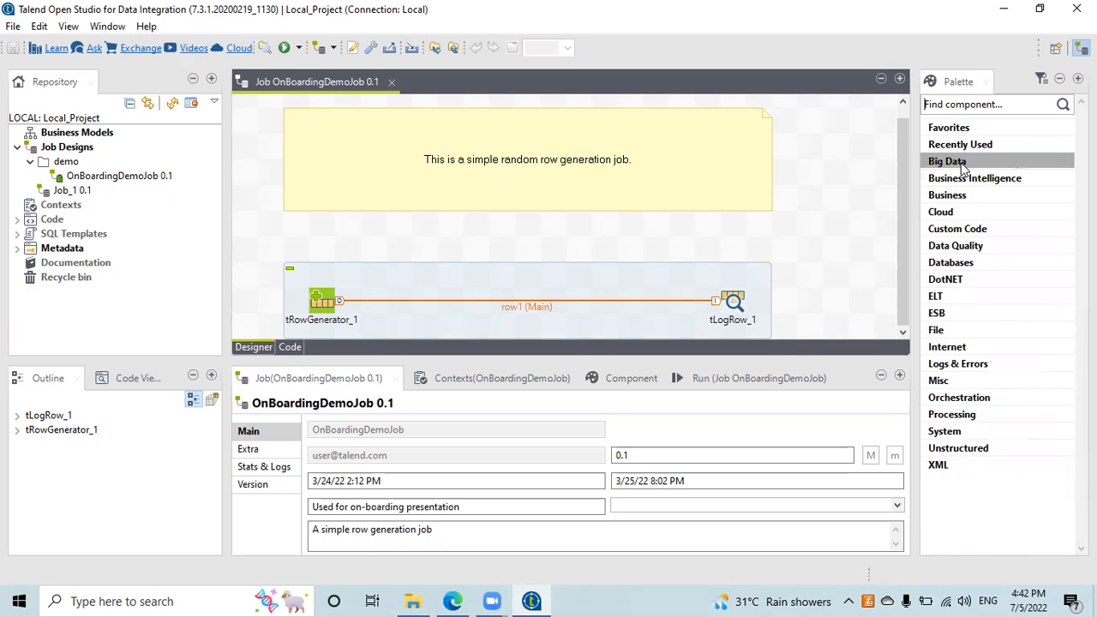
left_click(962, 163)
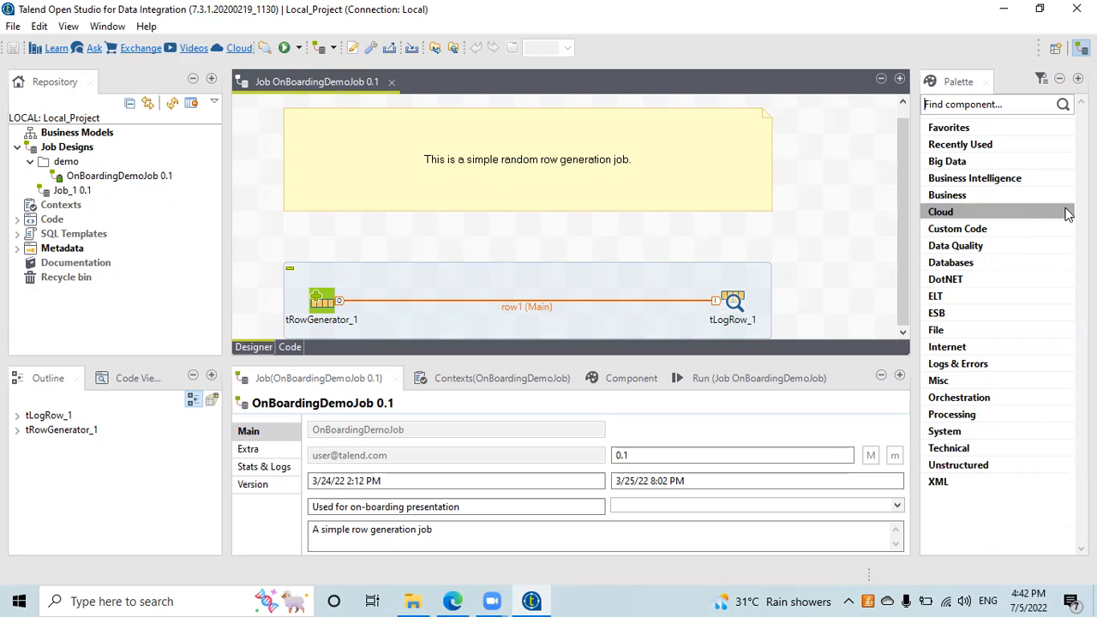
left_click(1018, 247)
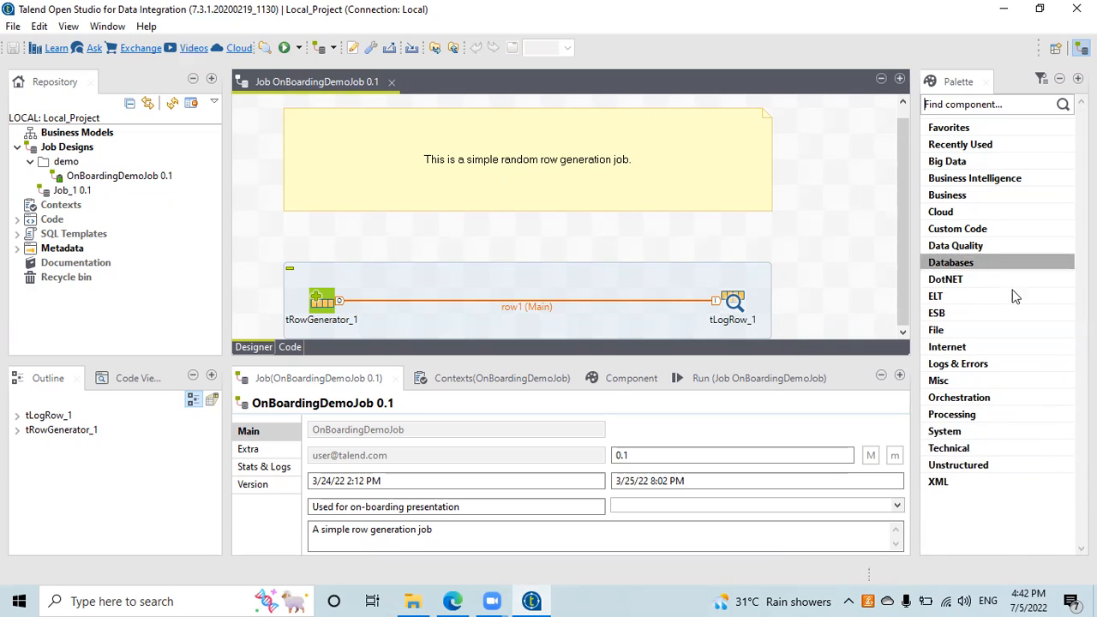
left_click(996, 329)
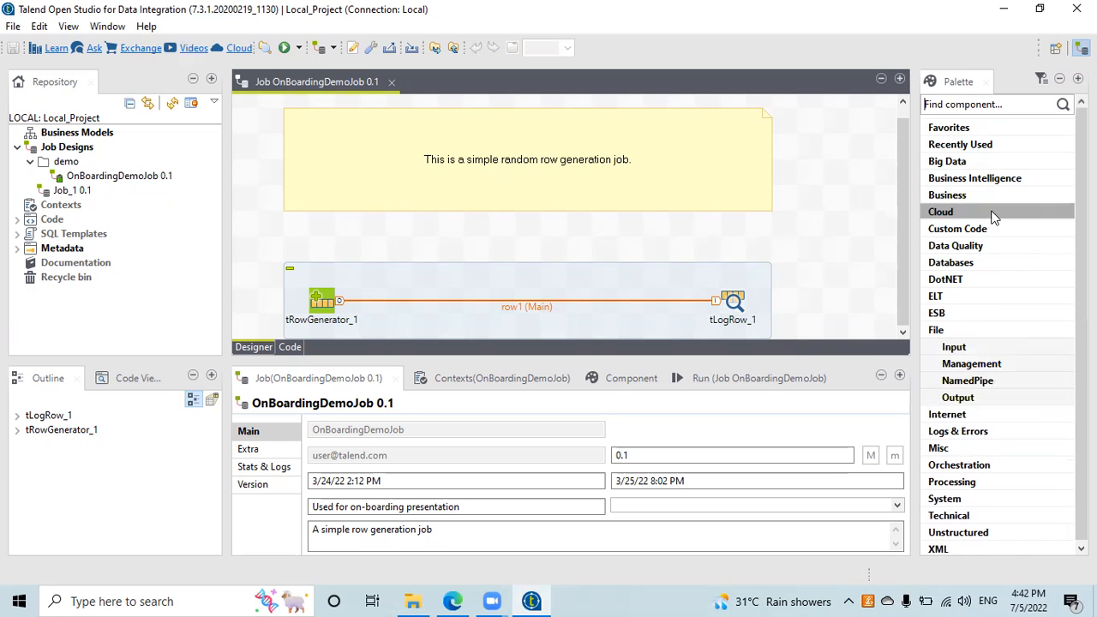
left_click(994, 332)
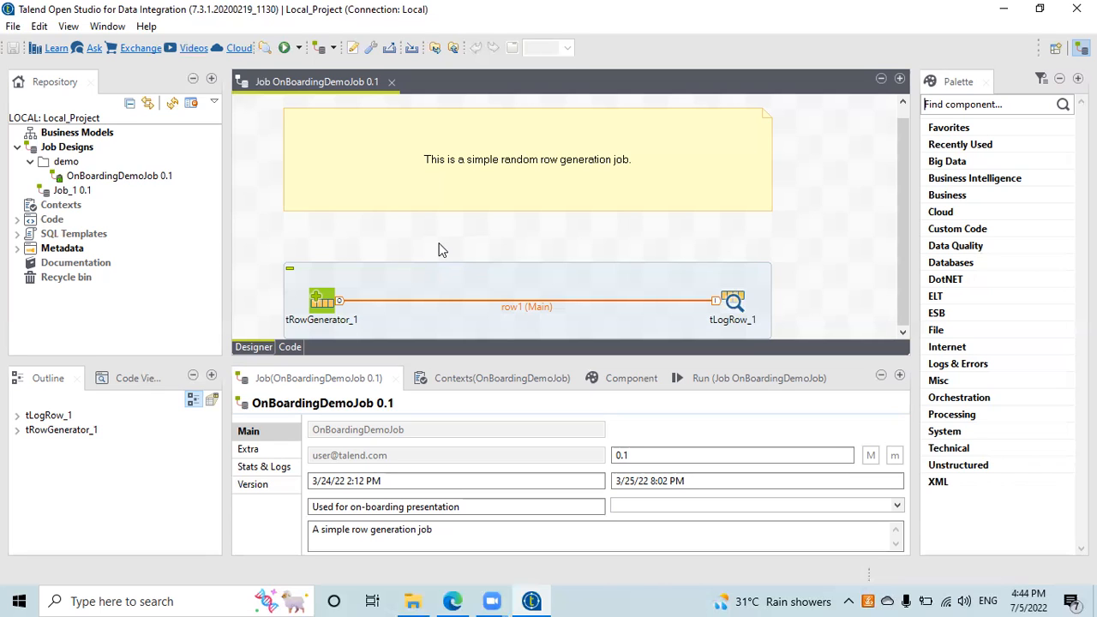
left_click(81, 135)
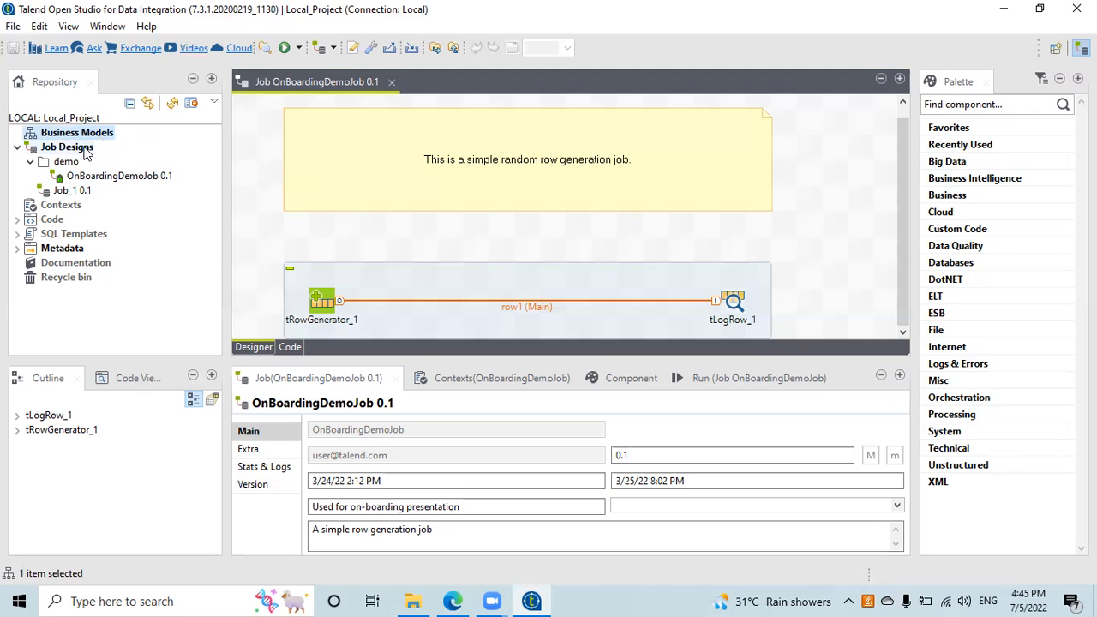
Step: Start a new business model from the Business Models context menu
right_click(83, 135)
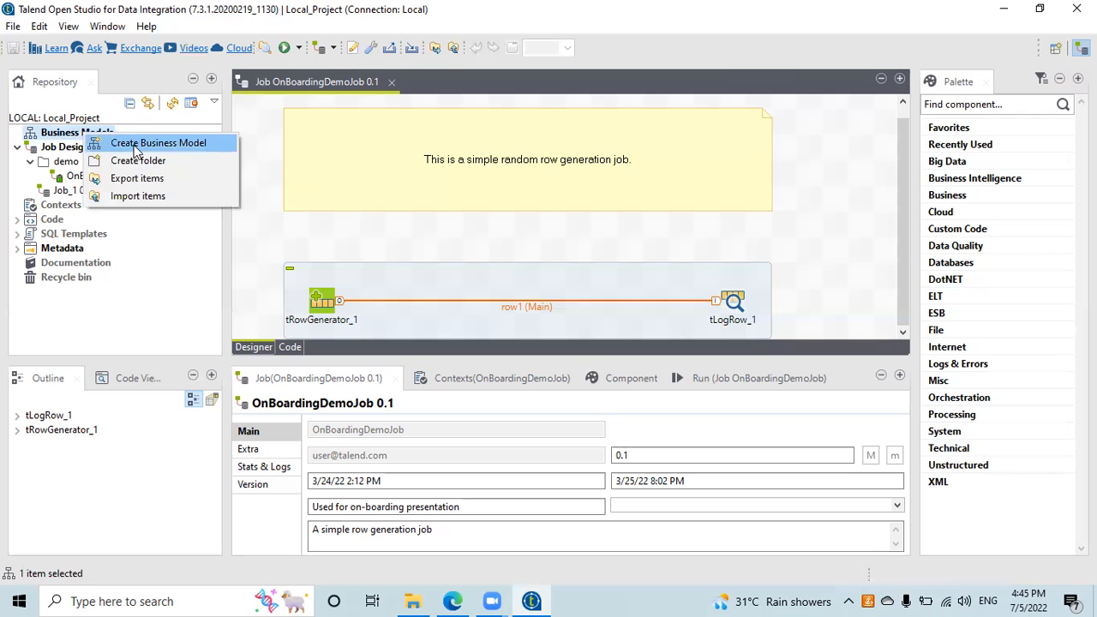
left_click(124, 141)
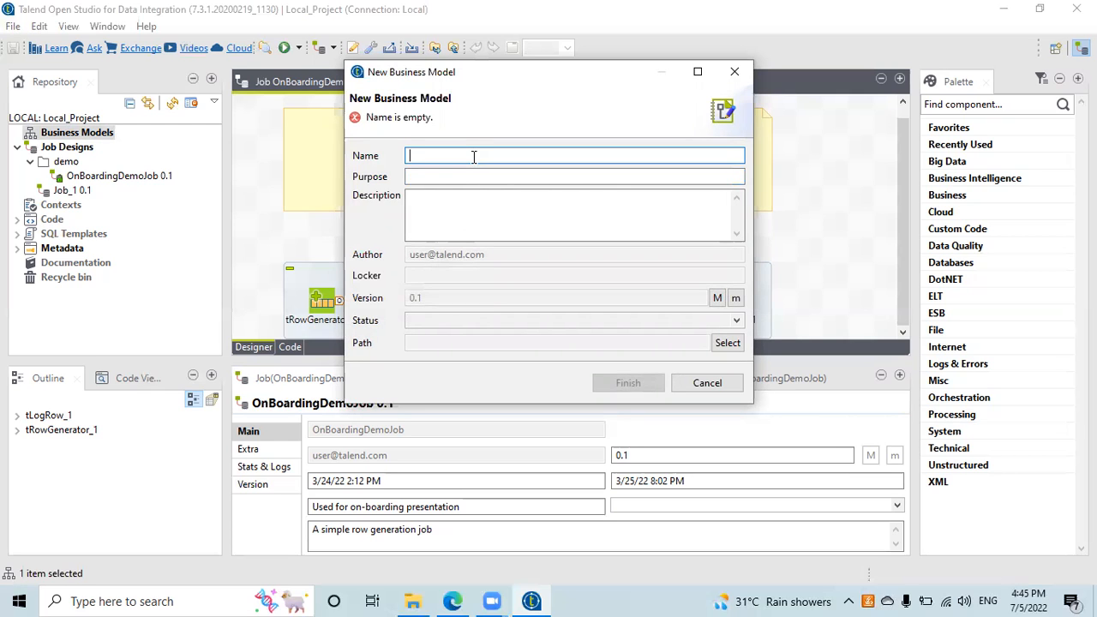
left_click(431, 176)
left_click(445, 218)
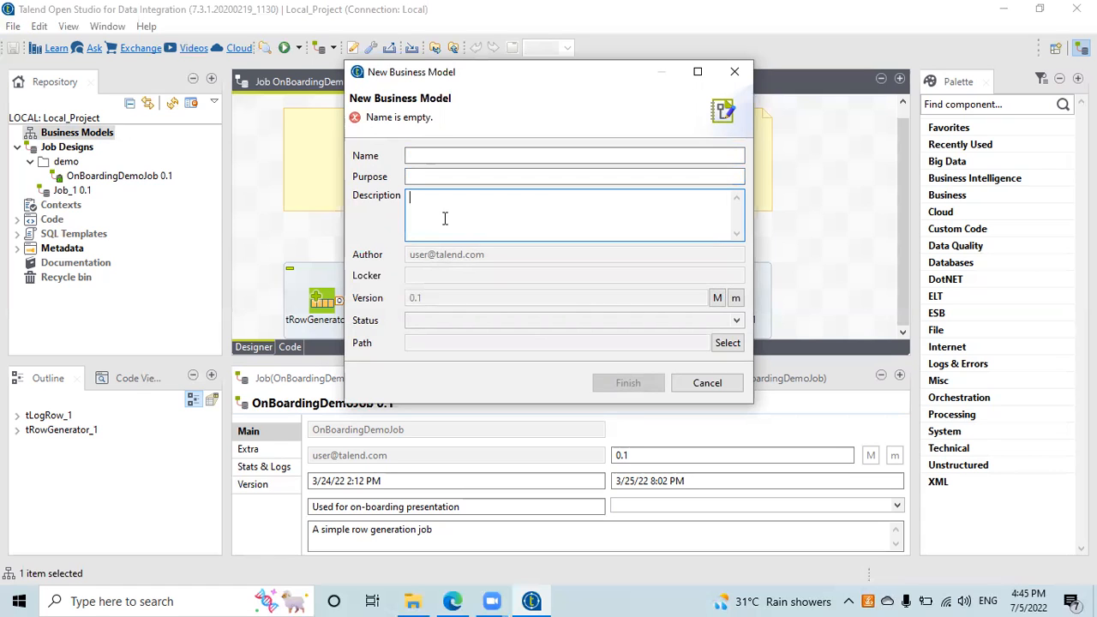
left_click(420, 155)
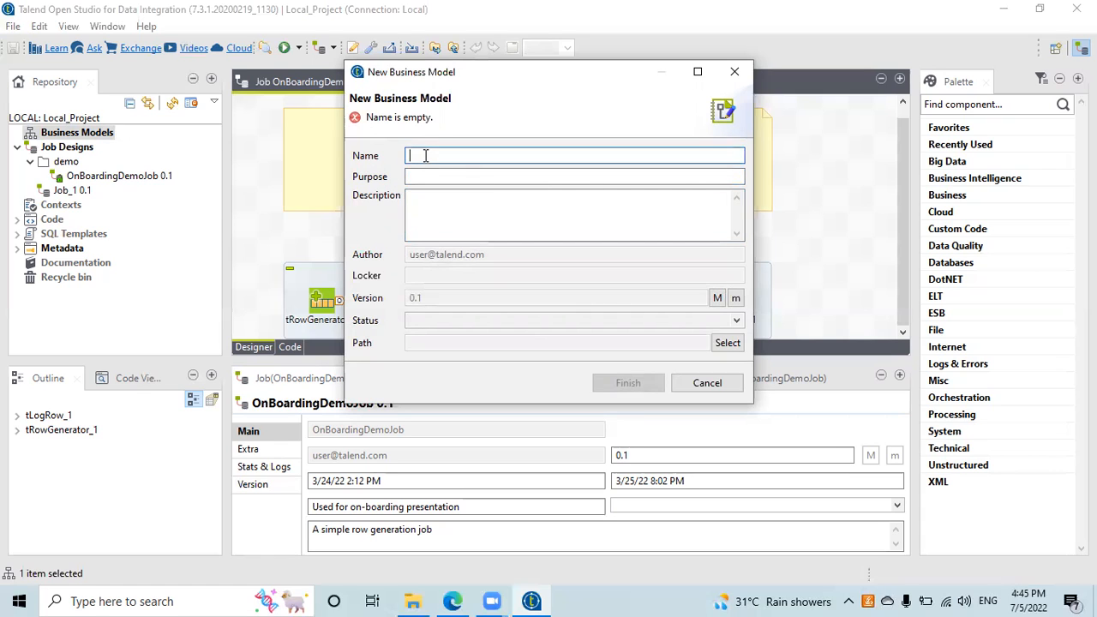
left_click(431, 176)
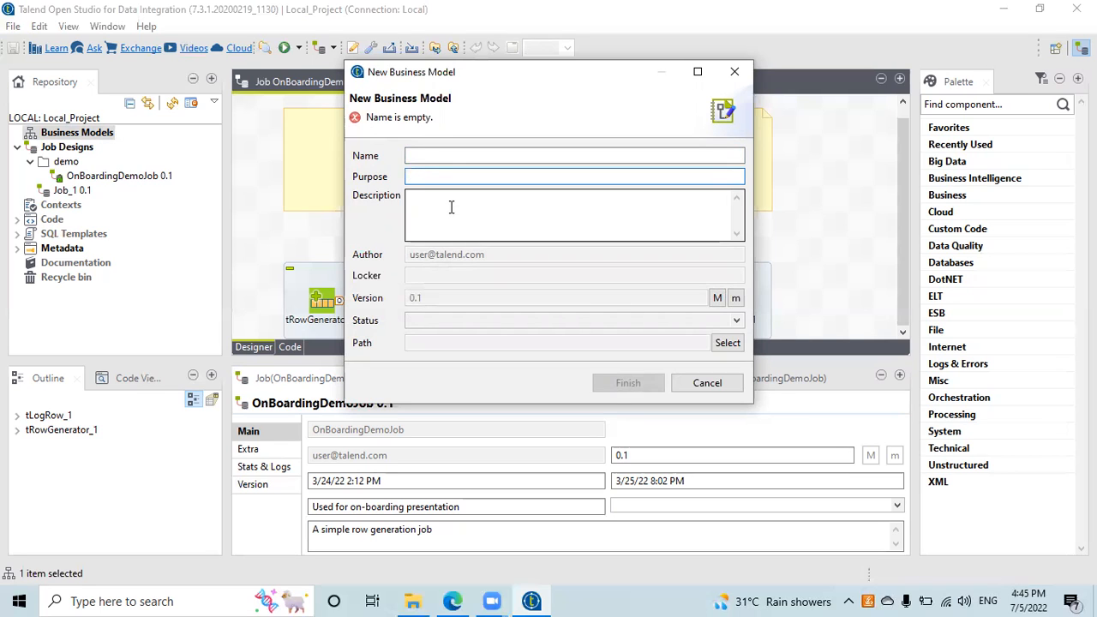
left_click(471, 153)
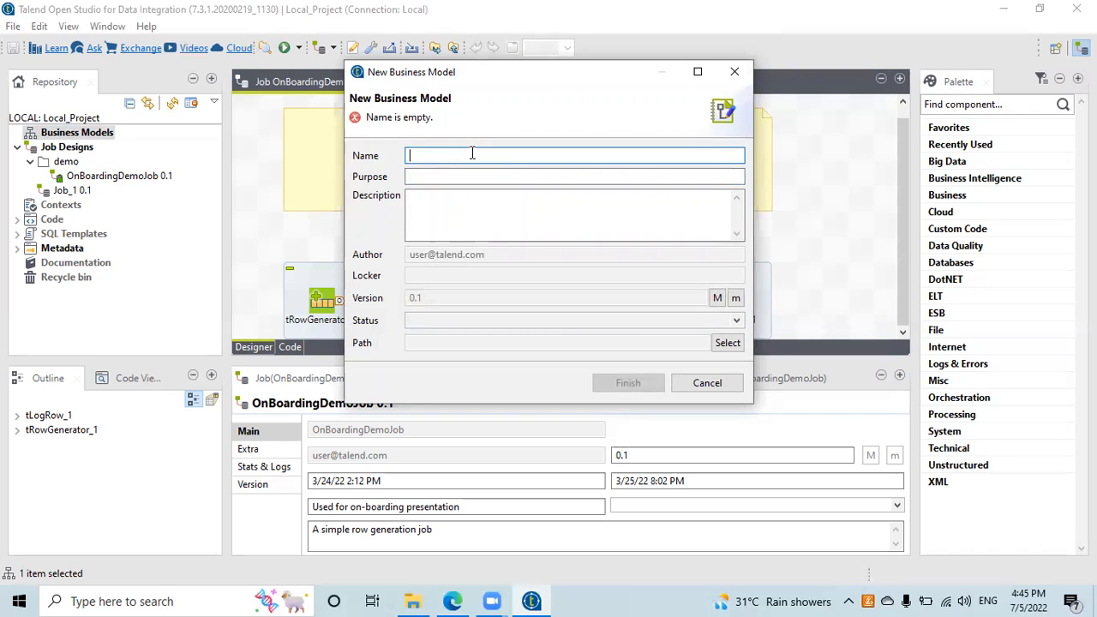
Step: Name the business model Dwfeed with purpose 'Toshowthelogic' and finish the wizard
type("Dwfeed")
key("Tab")
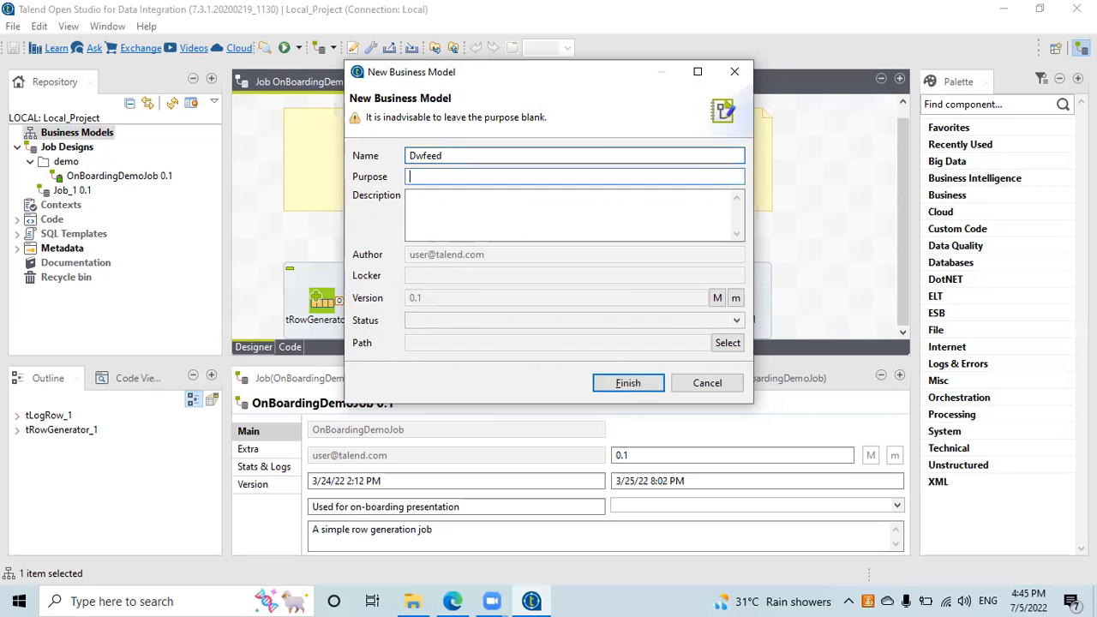
type("Toshowthe")
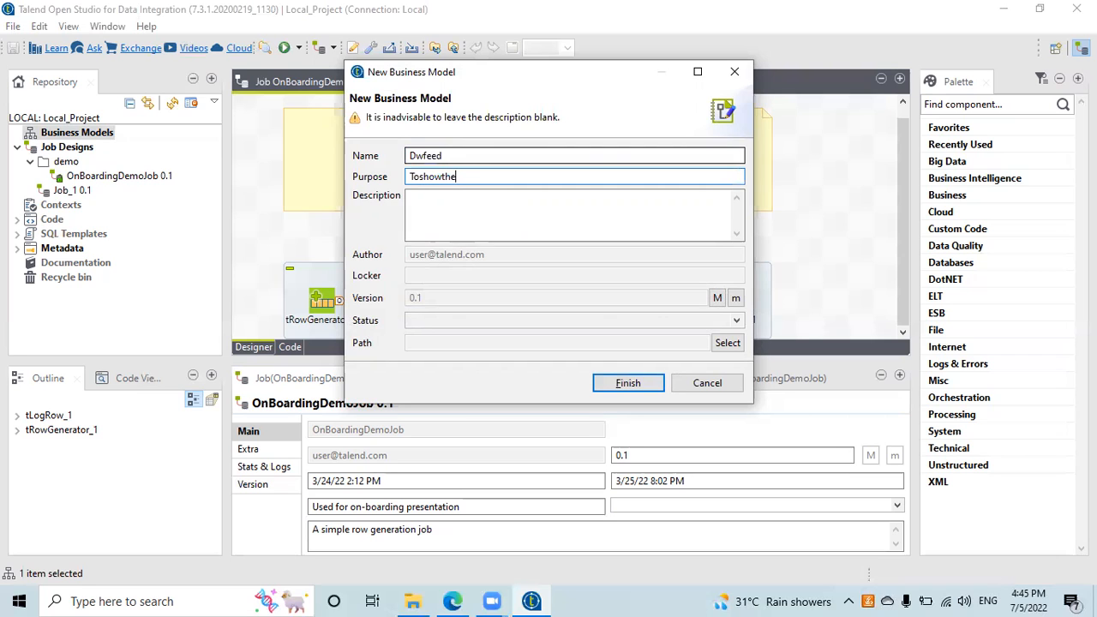
type("logic")
key("Tab")
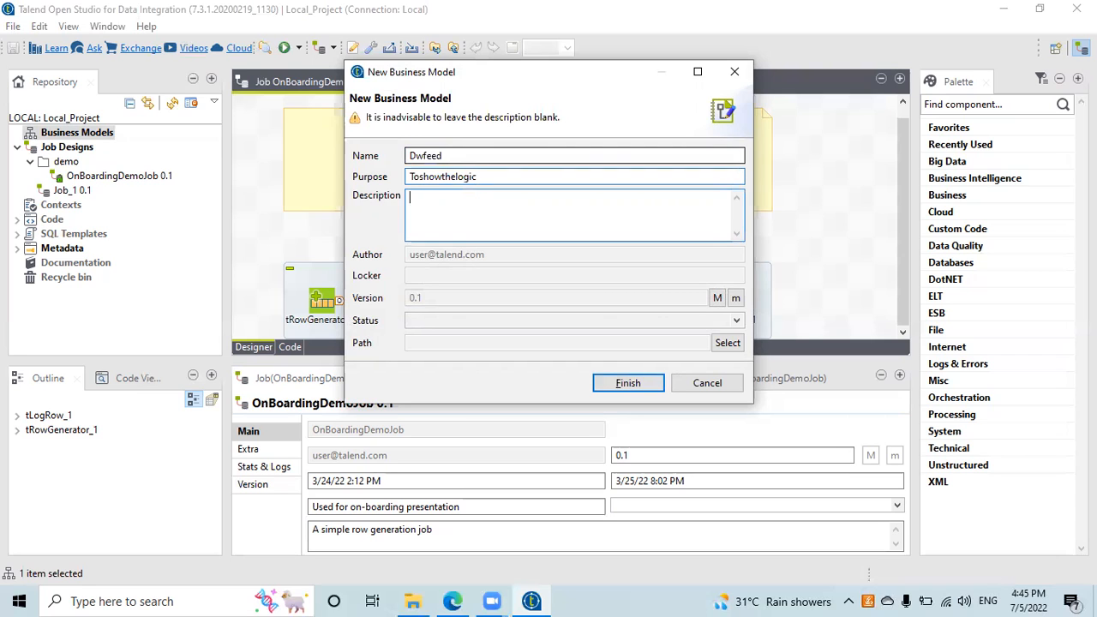
left_click(628, 383)
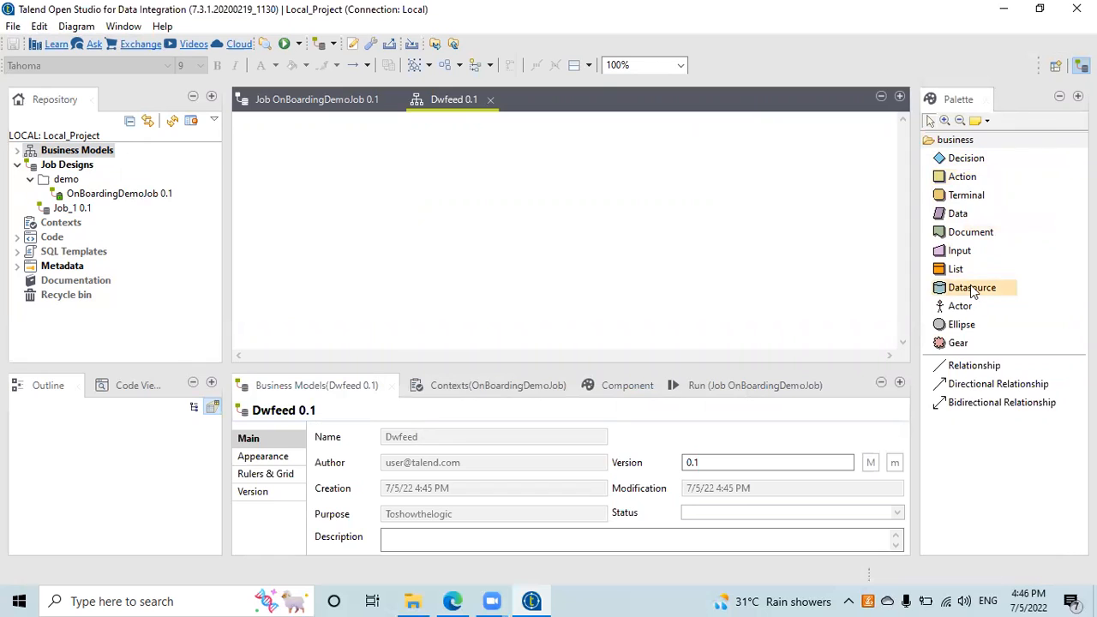
Step: Add a Datasource shape labelled CRA at the upper left of the diagram
left_click_drag(973, 291, 345, 179)
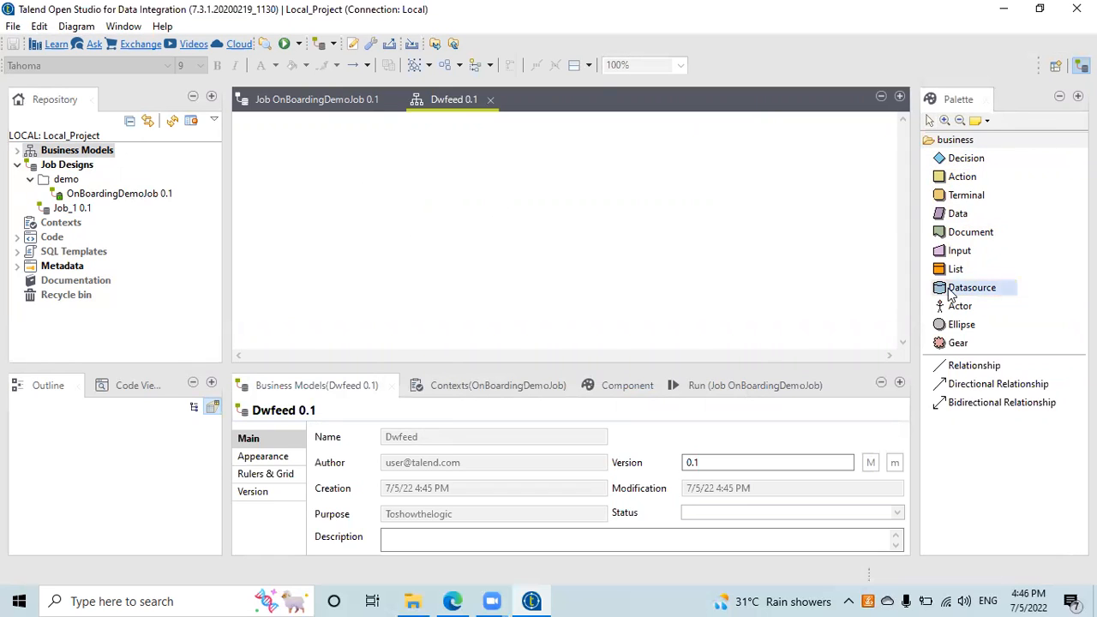
left_click_drag(951, 294, 563, 229)
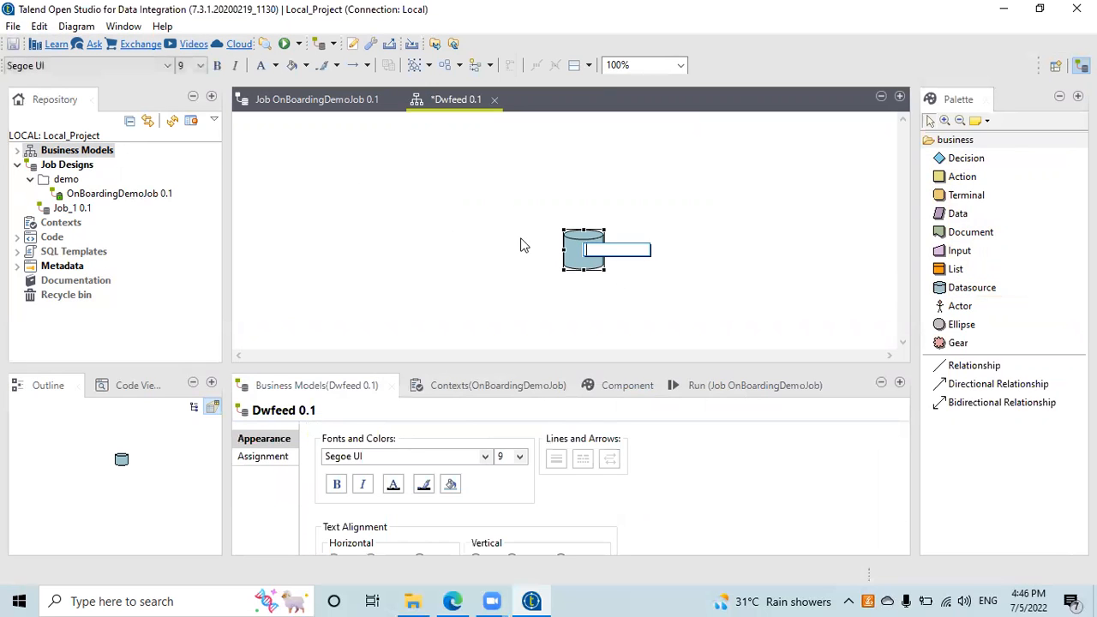
type("CR")
key("Return")
left_click_drag(587, 257, 360, 187)
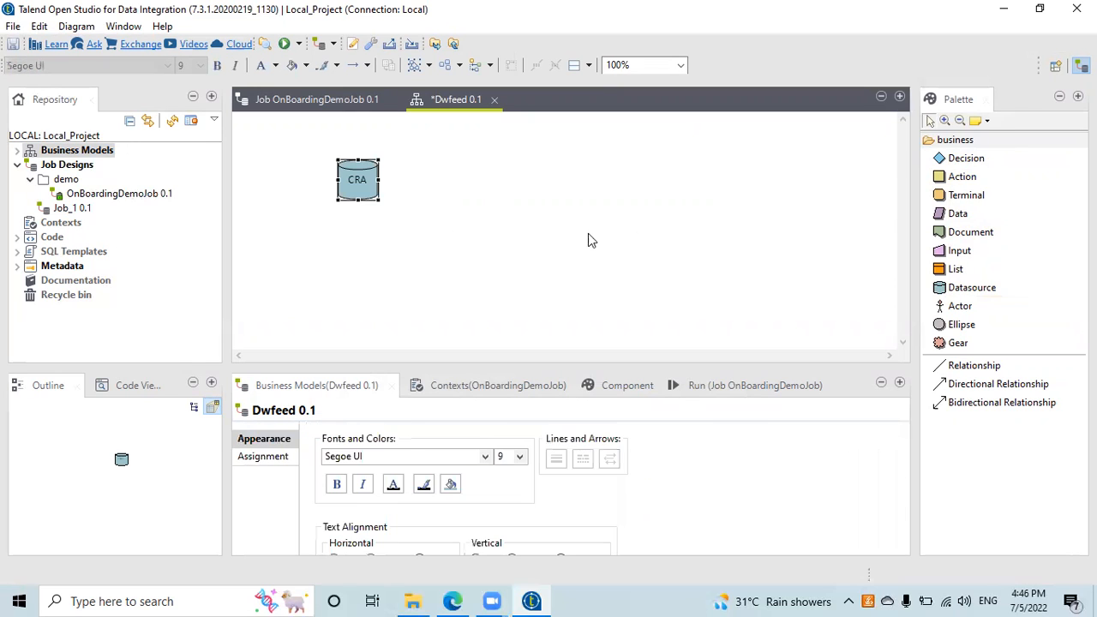
left_click(726, 277)
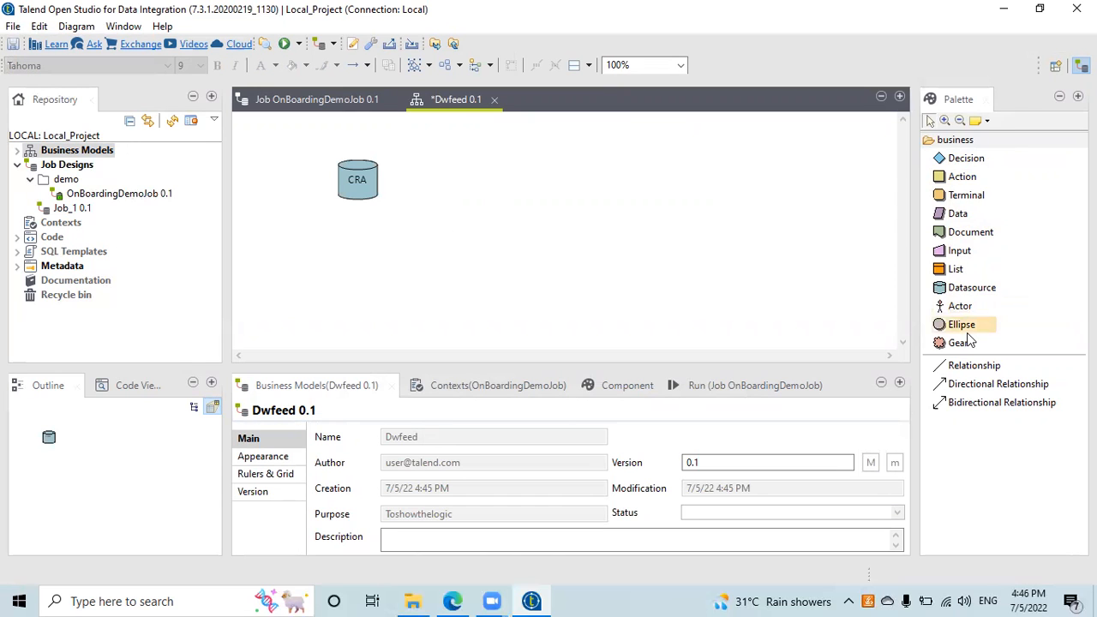
Step: Add two more Datasource shapes, DB below CRA and DW to the right
double_click(970, 293)
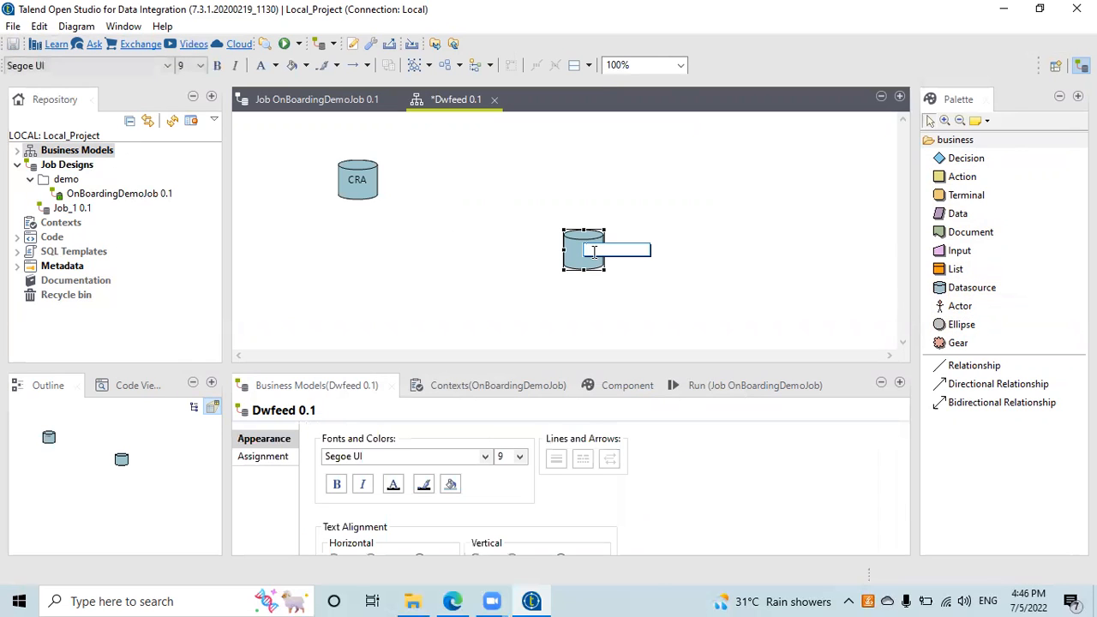
type("DB")
left_click_drag(595, 257, 359, 261)
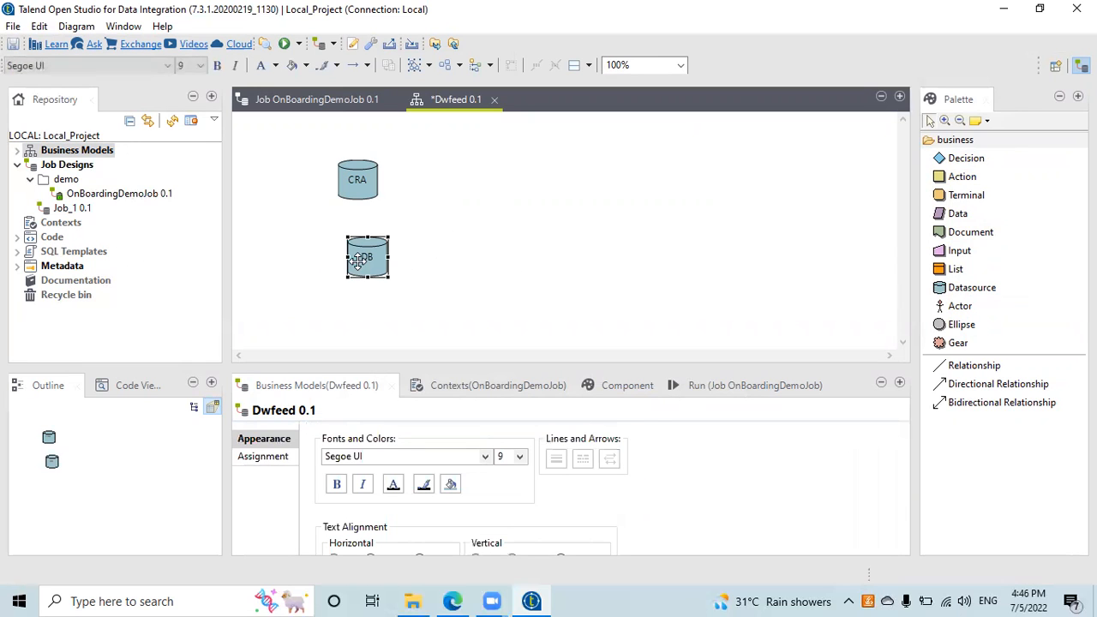
left_click(969, 288)
left_click(564, 230)
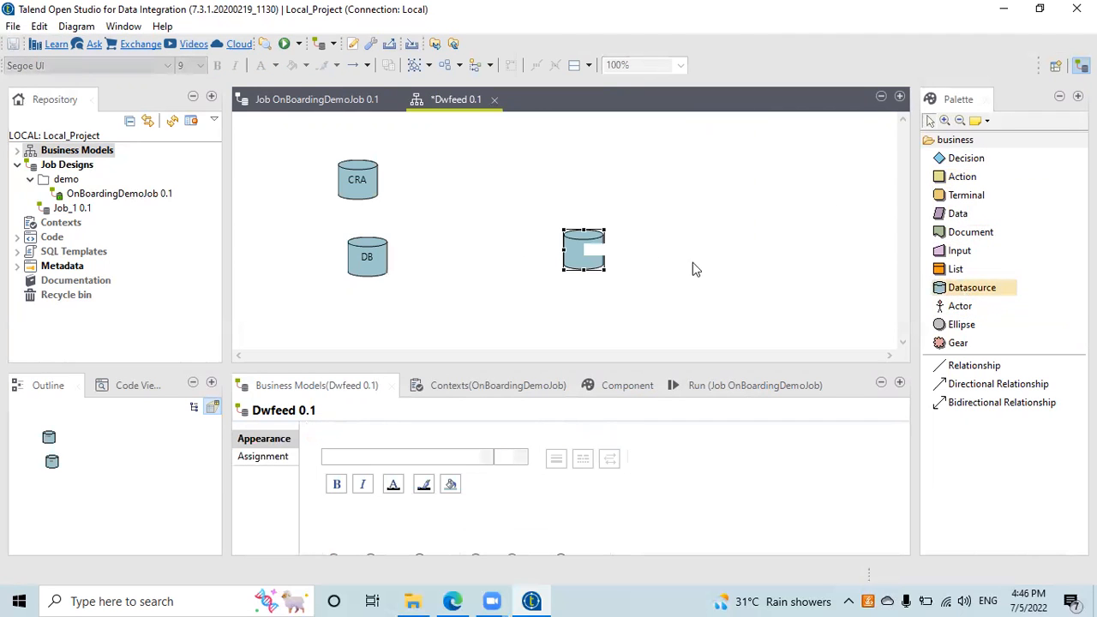
type("DW")
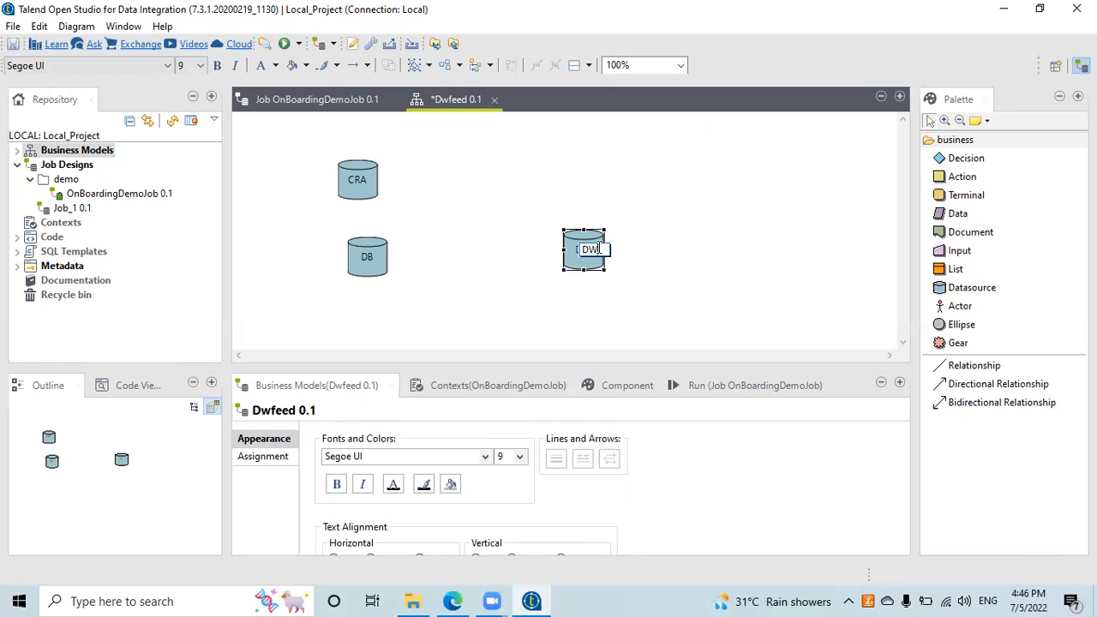
key("Return")
left_click(534, 210)
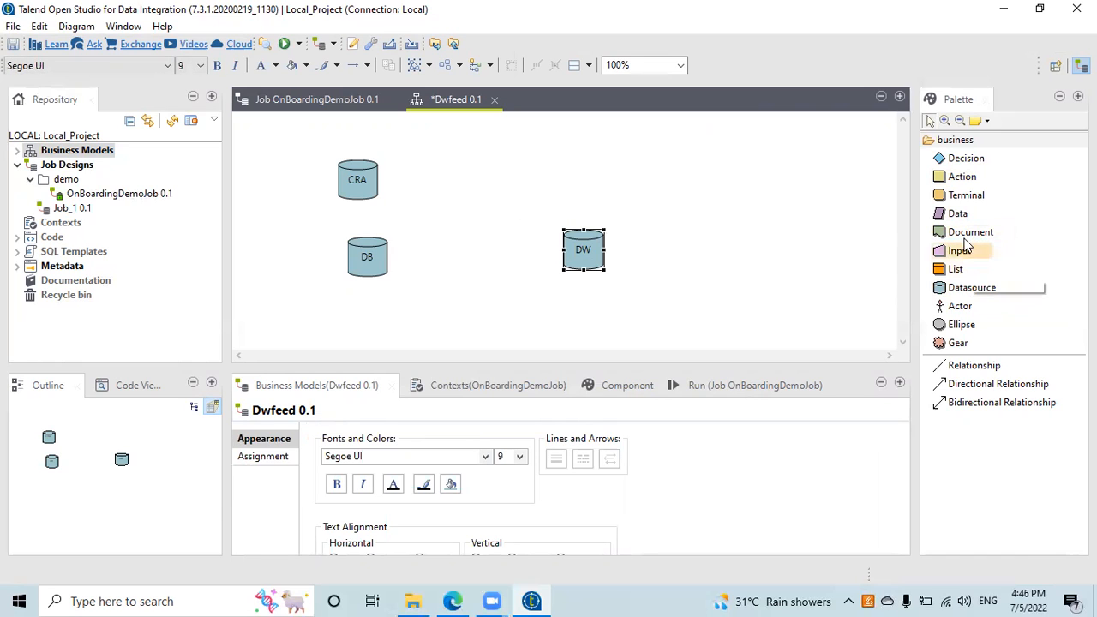
Step: Add two Document shapes, both labelled Reporting
left_click(967, 240)
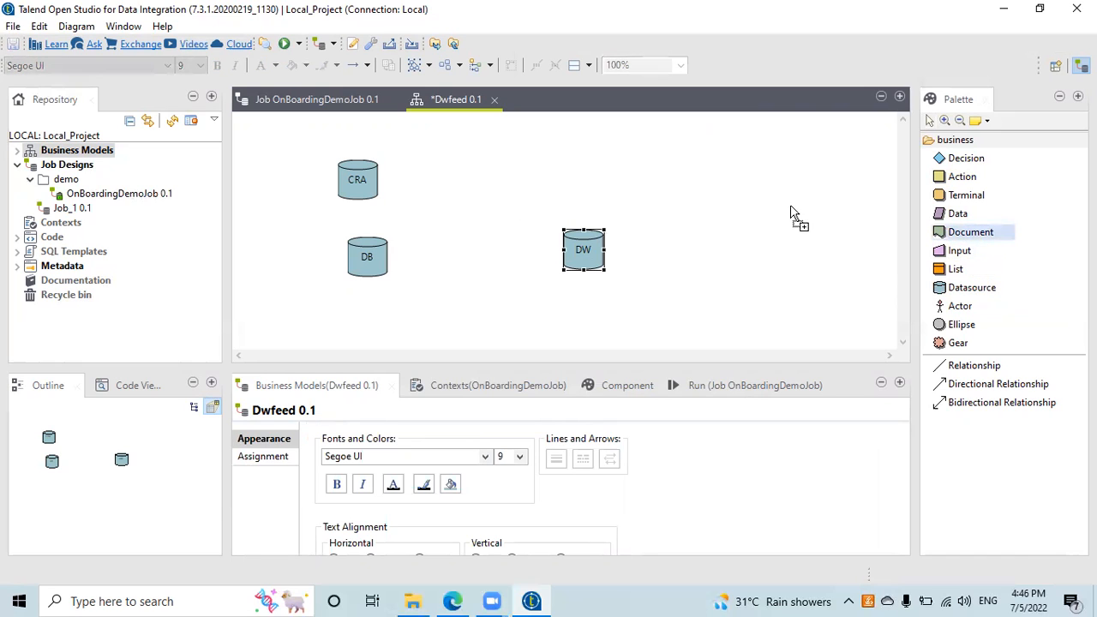
left_click(690, 159)
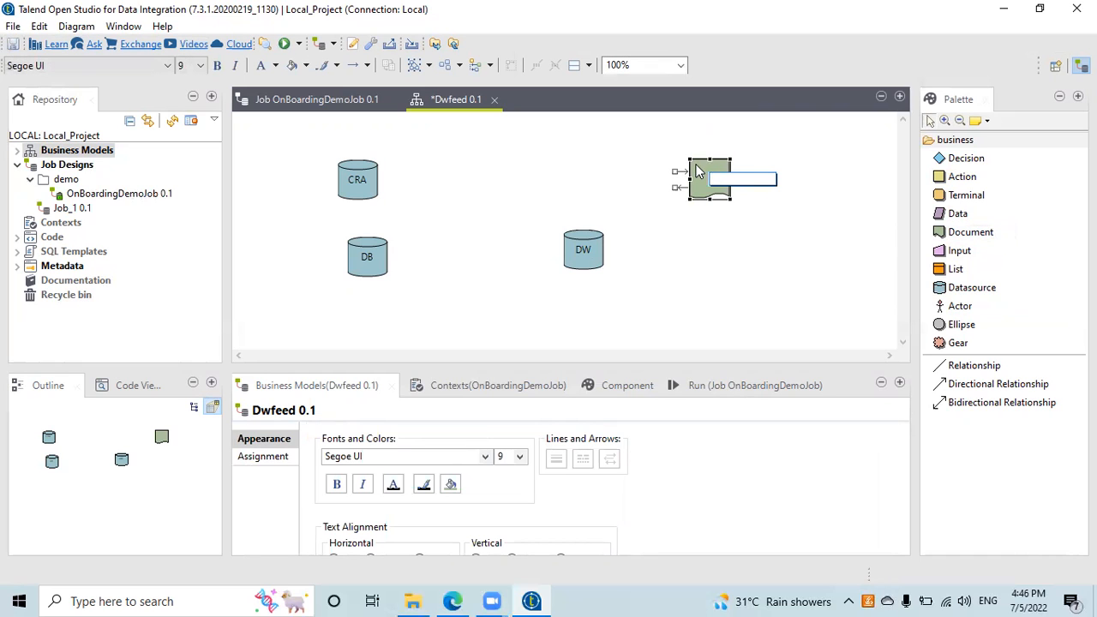
type("Reporting")
key("Return")
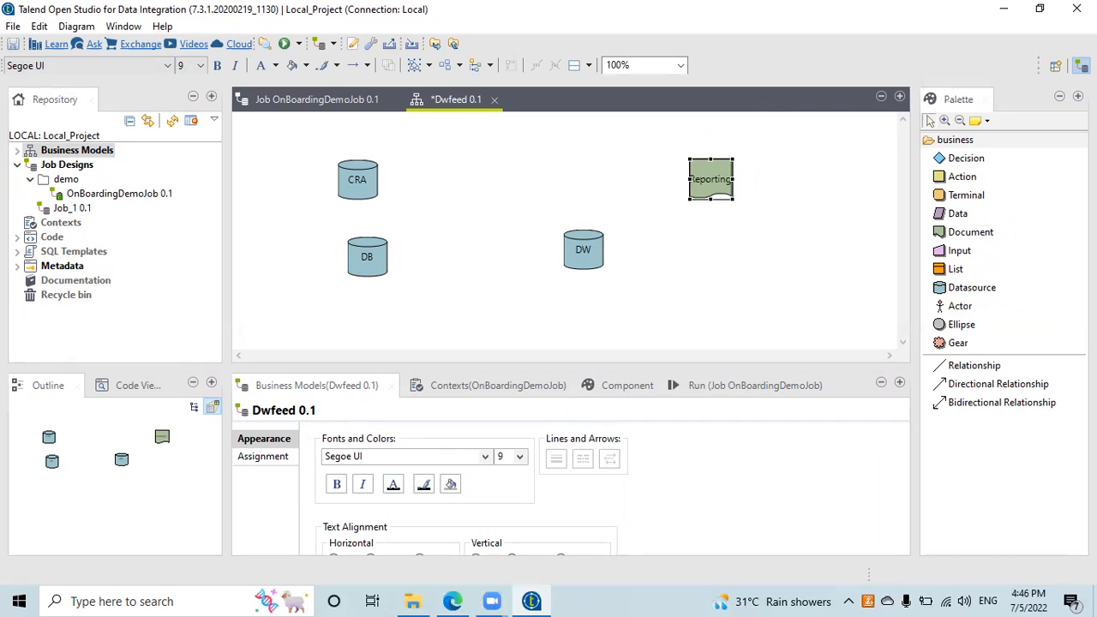
left_click_drag(980, 234, 704, 287)
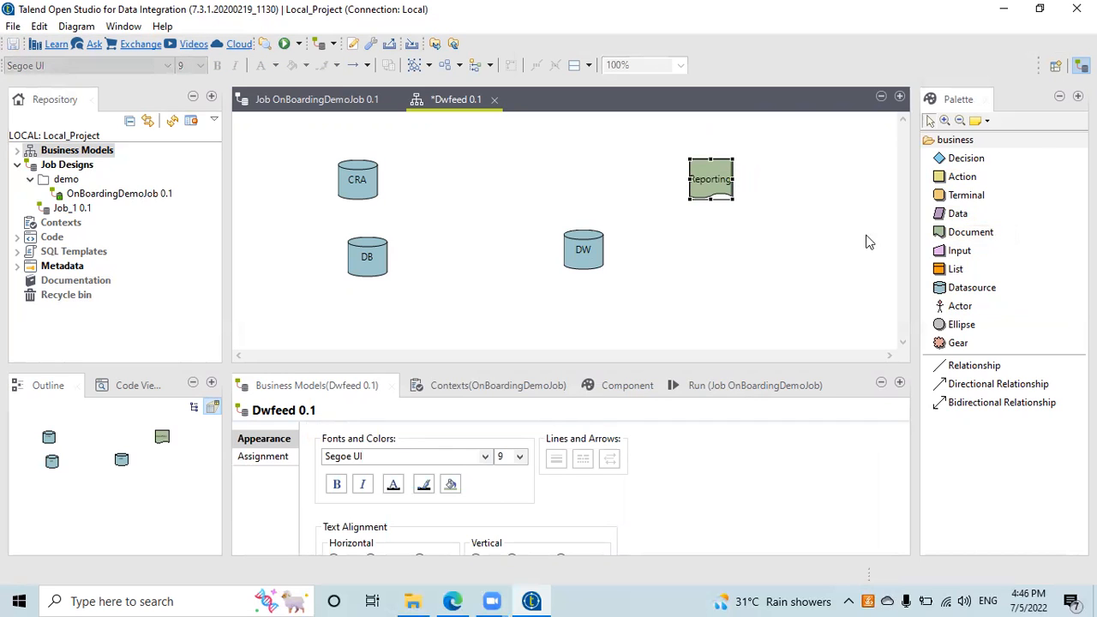
left_click(968, 231)
left_click(627, 248)
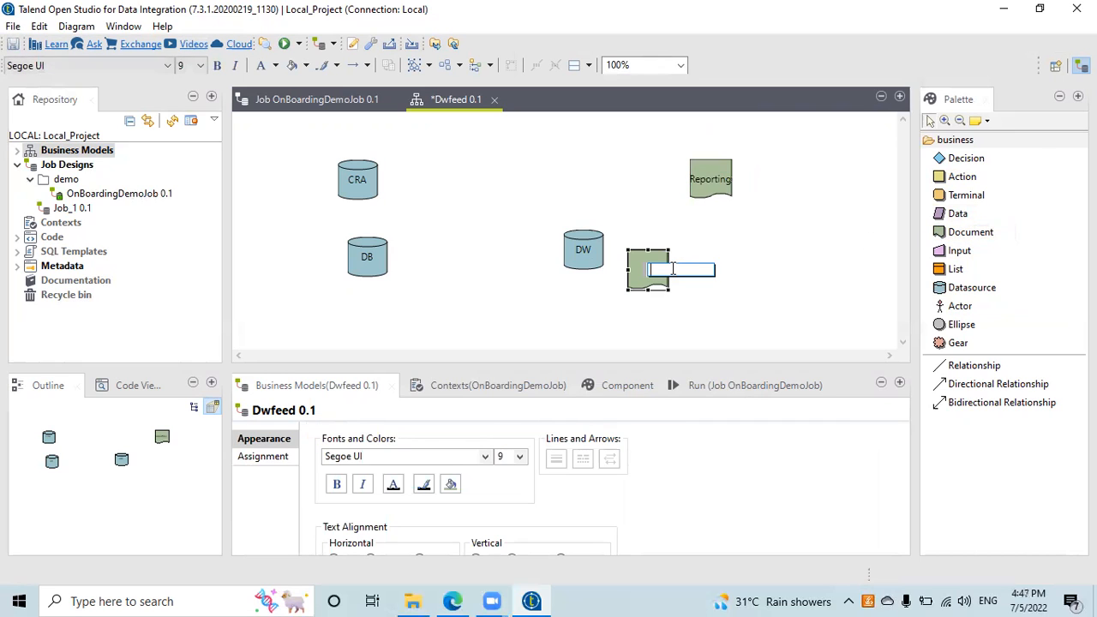
type("Reporting")
key("Return")
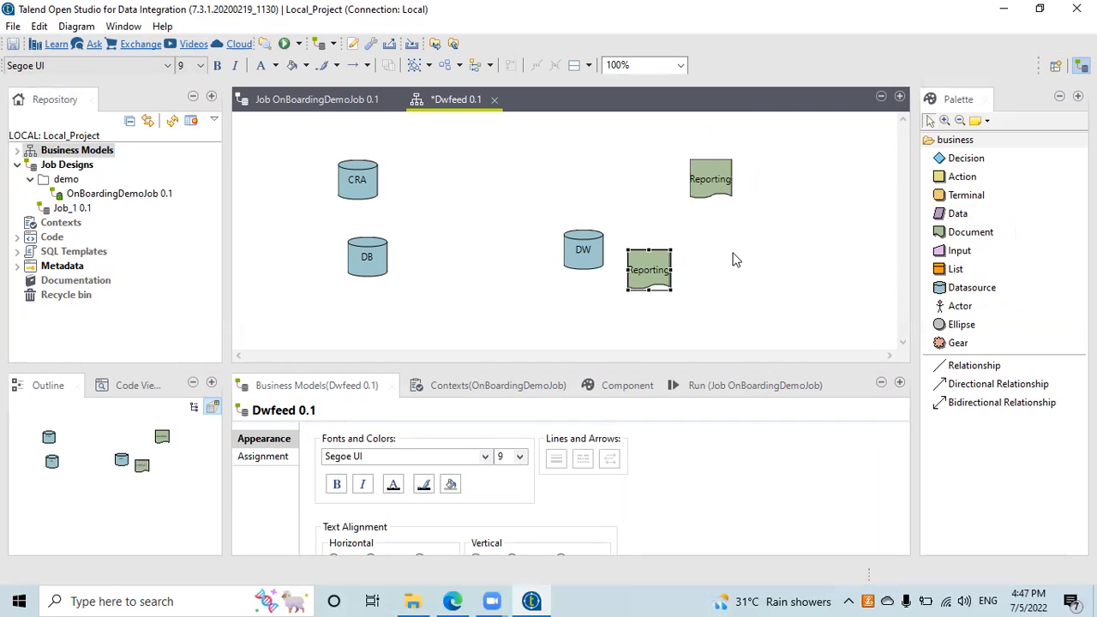
Step: Rearrange DW and both Reporting shapes, then place a new actor shape
left_click_drag(577, 257, 476, 216)
left_click_drag(706, 178, 595, 170)
left_click(637, 283)
left_click_drag(637, 283, 598, 299)
left_click_drag(957, 309, 738, 183)
left_click(930, 306)
Step: Drop the actor and add a second actor labelled 'name' at the right
left_click(564, 230)
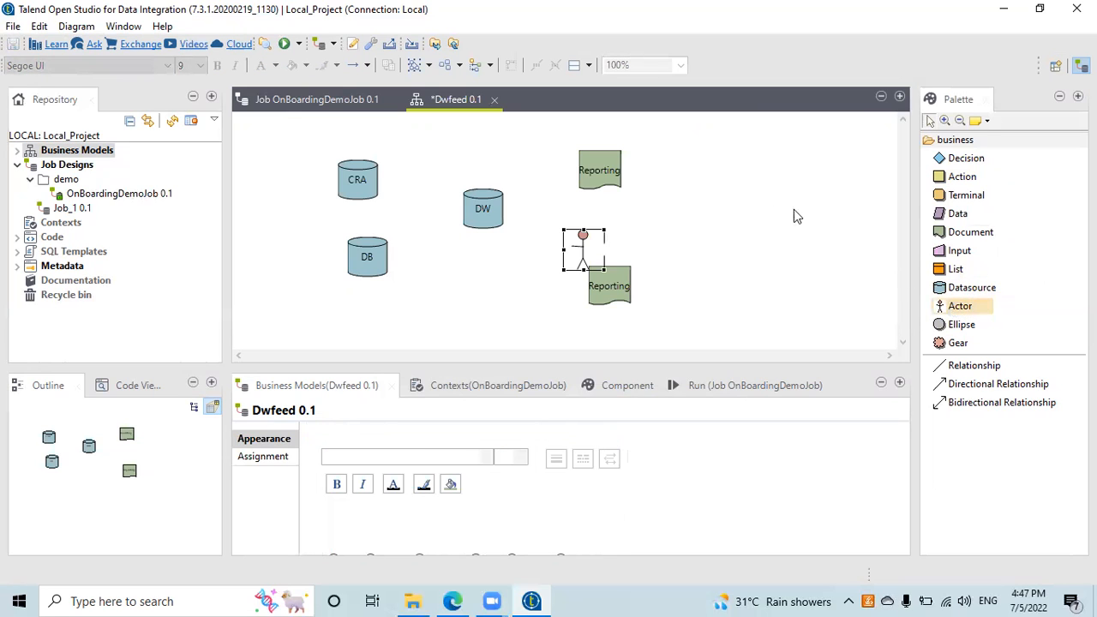
mouse_move(739, 187)
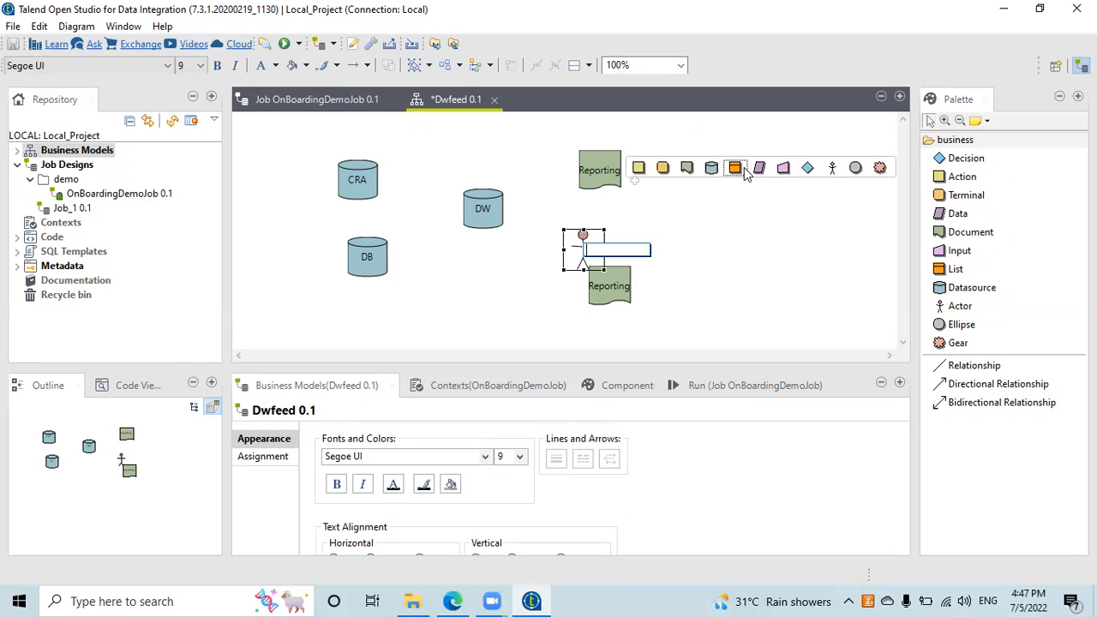
left_click(831, 168)
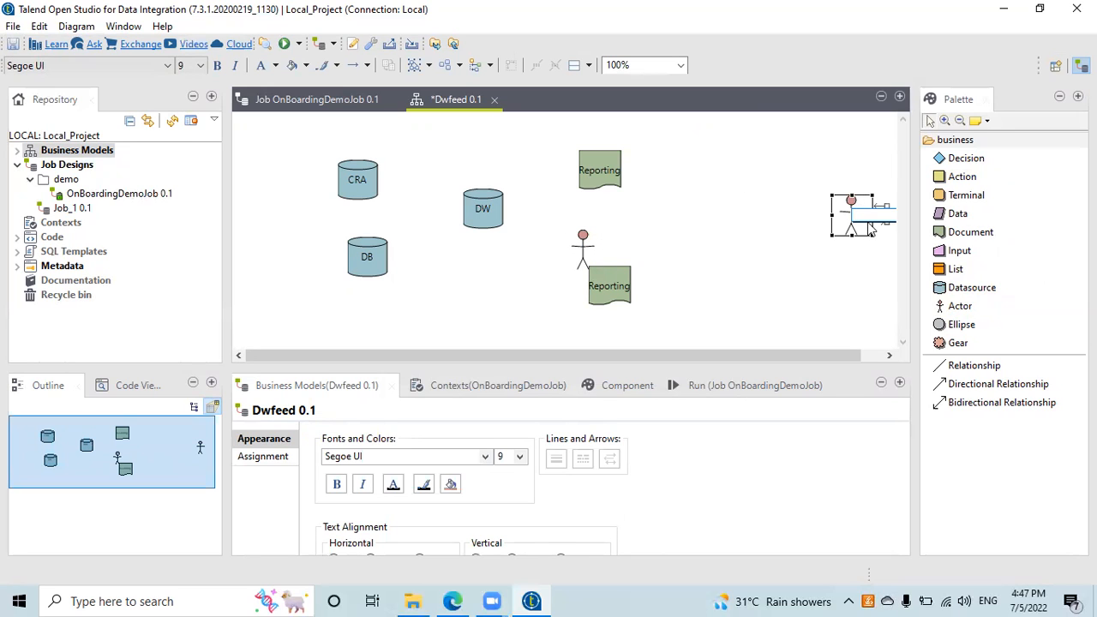
type("name")
key("Return")
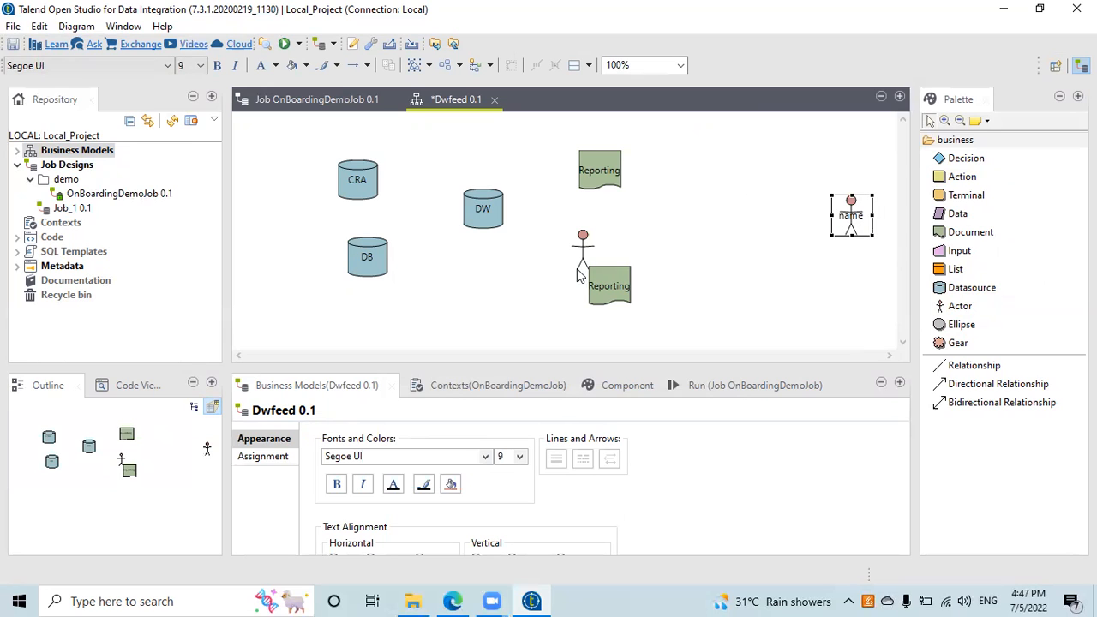
Step: Move the unnamed actor to the right and label it 'name2'
left_click(581, 250)
left_click_drag(583, 250, 733, 266)
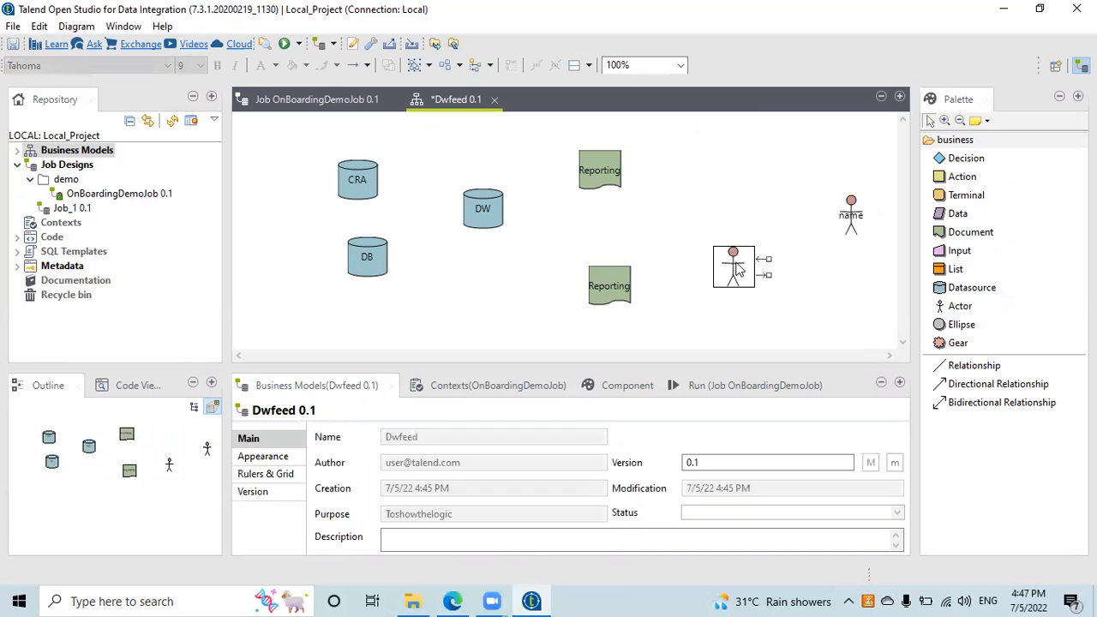
left_click(765, 268)
left_click(728, 254)
type("name2")
key("Return")
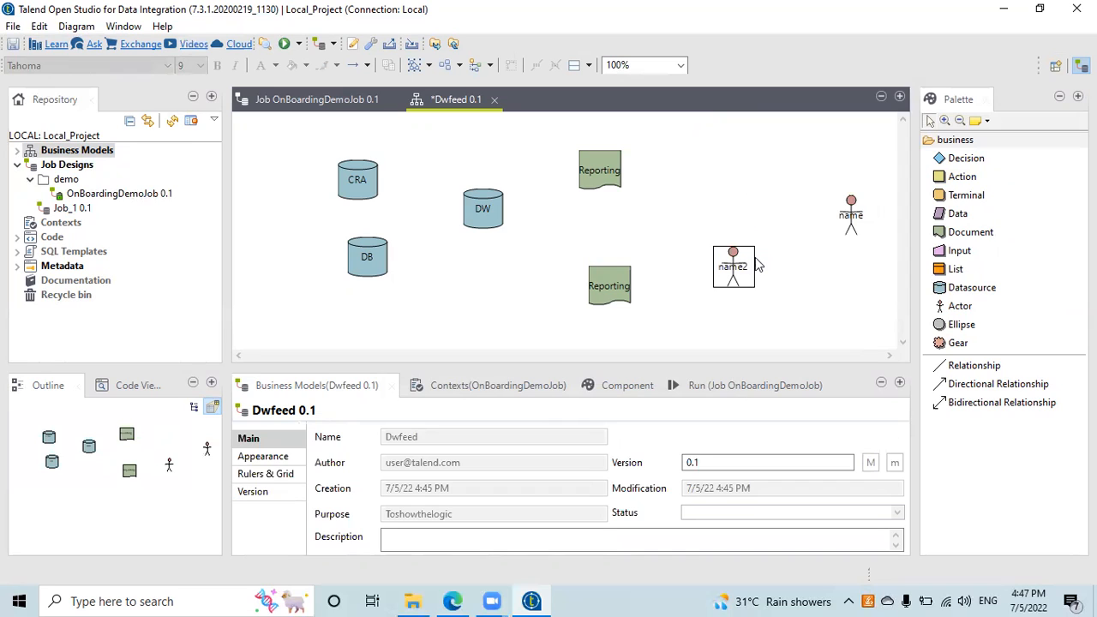
Step: Add an Action shape labelled 'action' at the upper right and shift the name actor
left_click(962, 177)
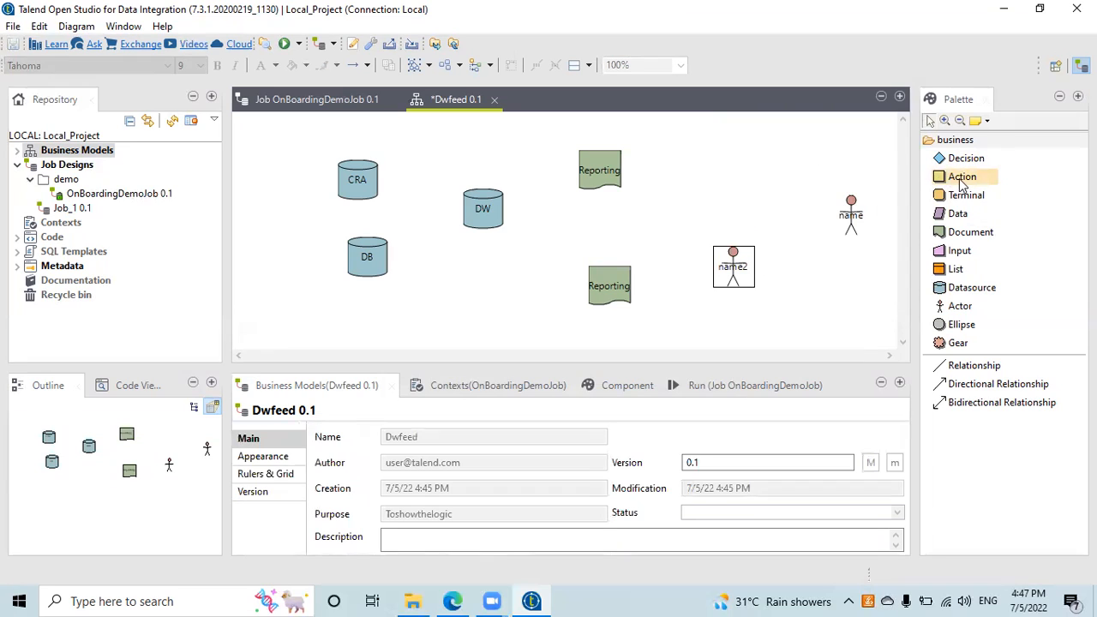
left_click(564, 230)
type("action")
key("Return")
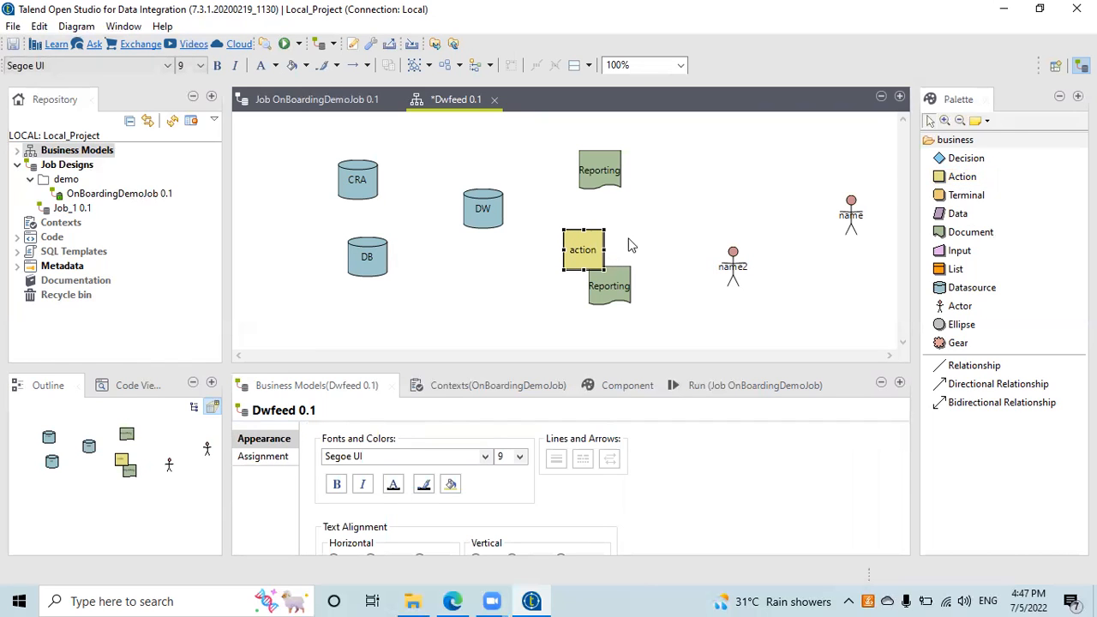
left_click_drag(583, 257, 771, 158)
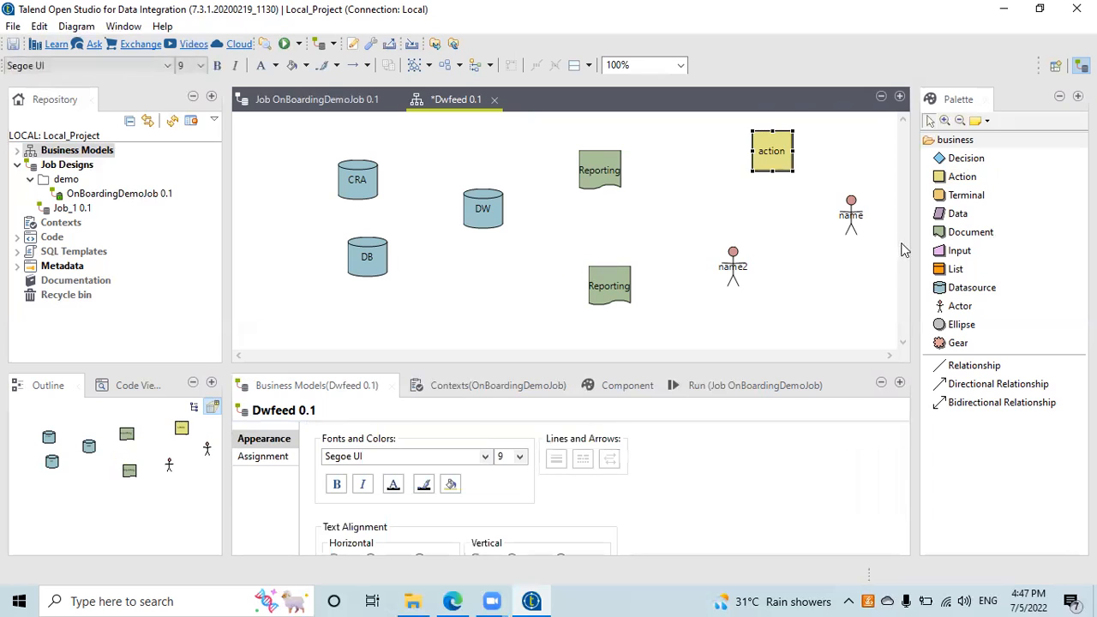
left_click_drag(849, 223, 704, 171)
left_click_drag(785, 152, 812, 172)
Step: Nudge CRA, DB and the action shape slightly right and down
left_click(381, 175)
right_click(483, 208)
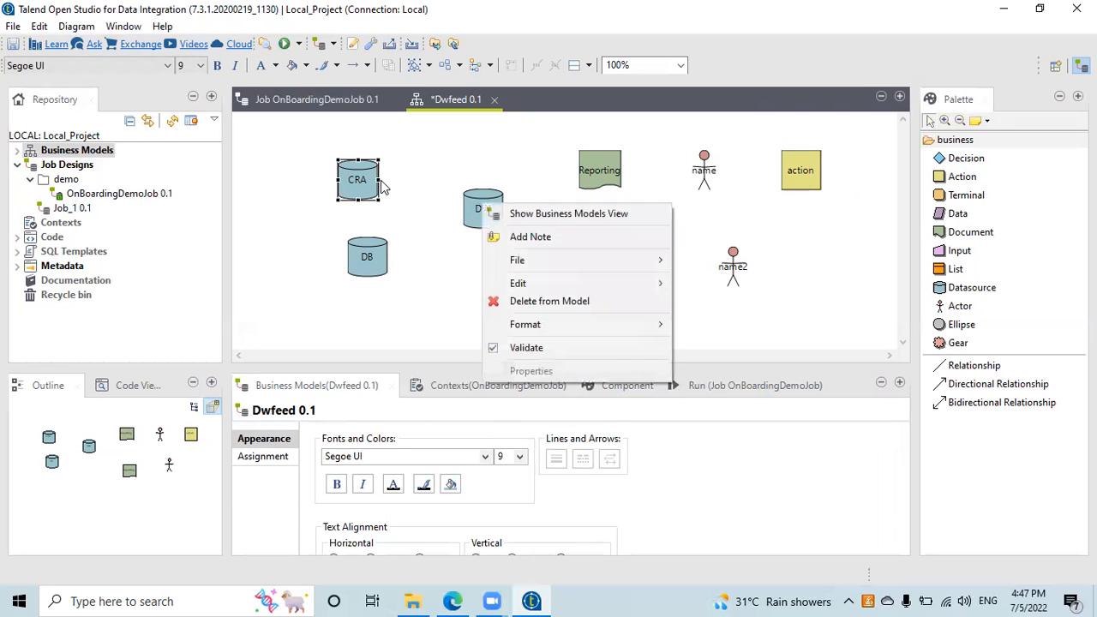
left_click(377, 182)
left_click_drag(403, 191, 476, 209)
left_click(353, 177)
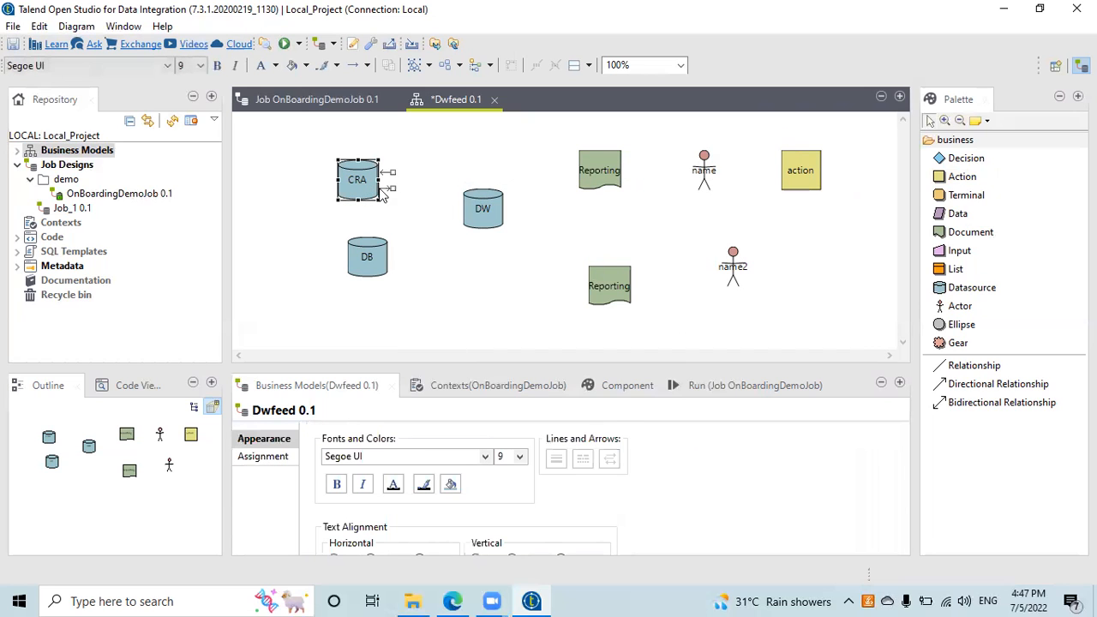
right_click(385, 192)
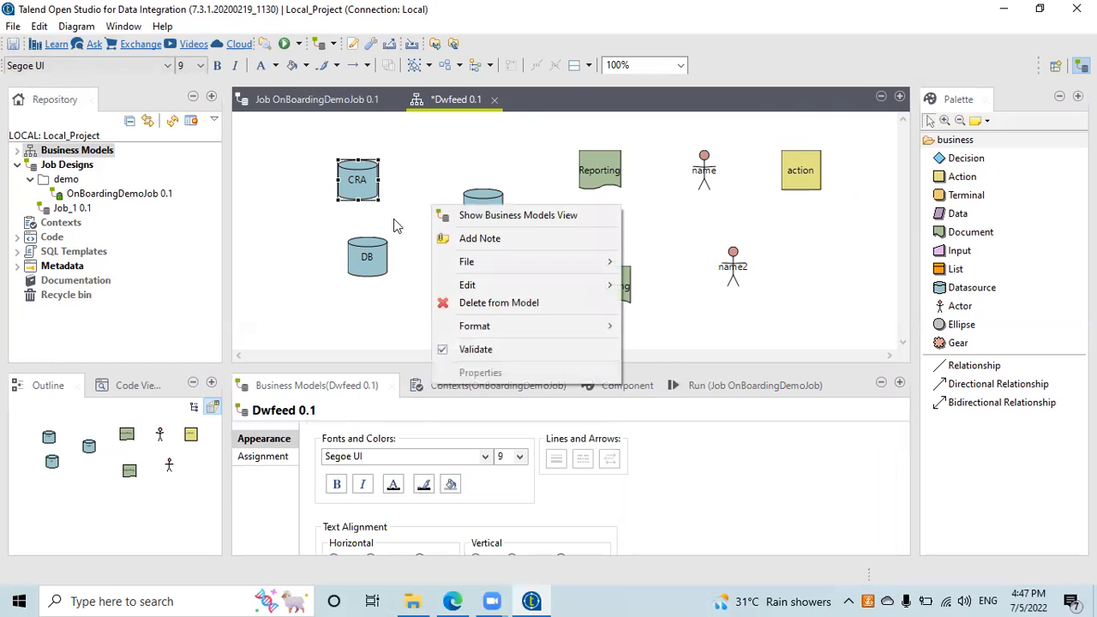
left_click(393, 224)
left_click_drag(379, 186, 417, 197)
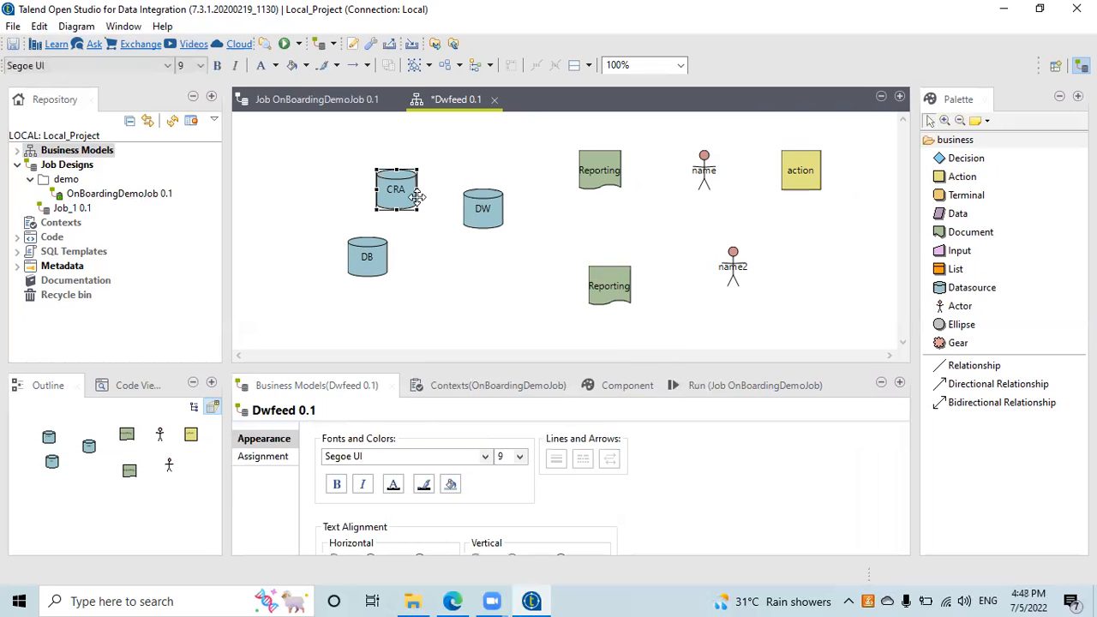
left_click_drag(382, 260, 401, 270)
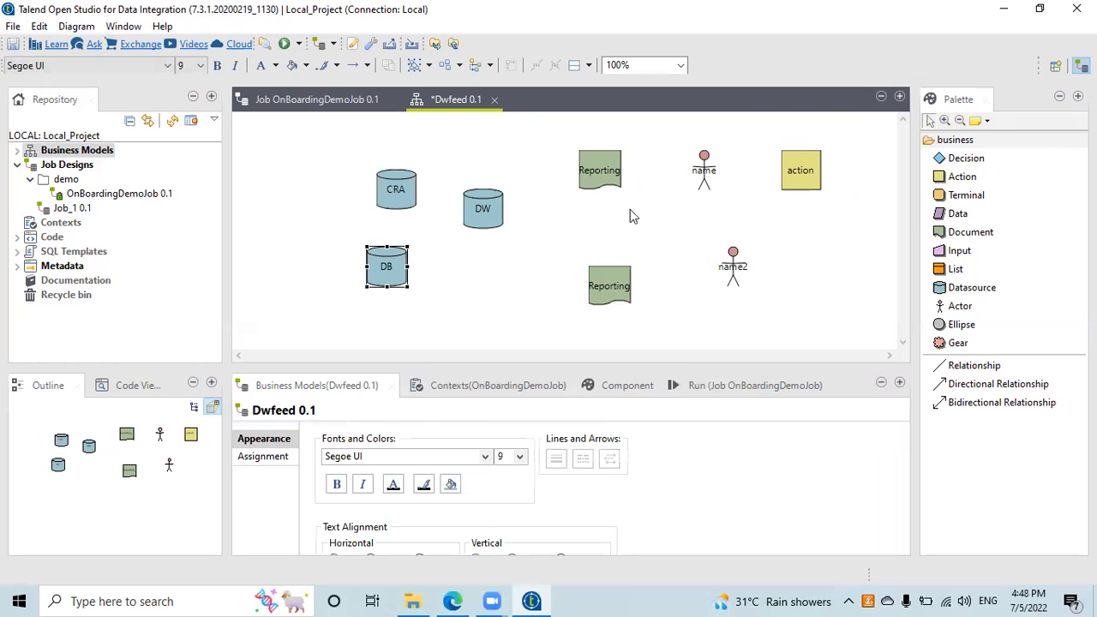
left_click_drag(804, 177, 824, 188)
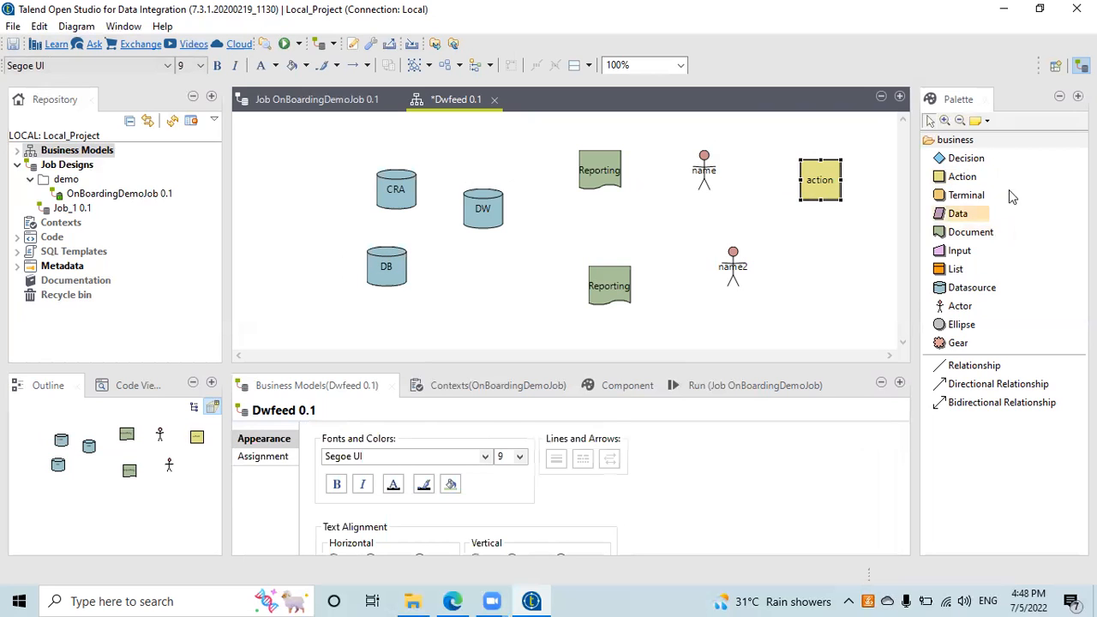
Step: Place a Decision diamond and drag it just to the right of name2
left_click(966, 158)
left_click(565, 232)
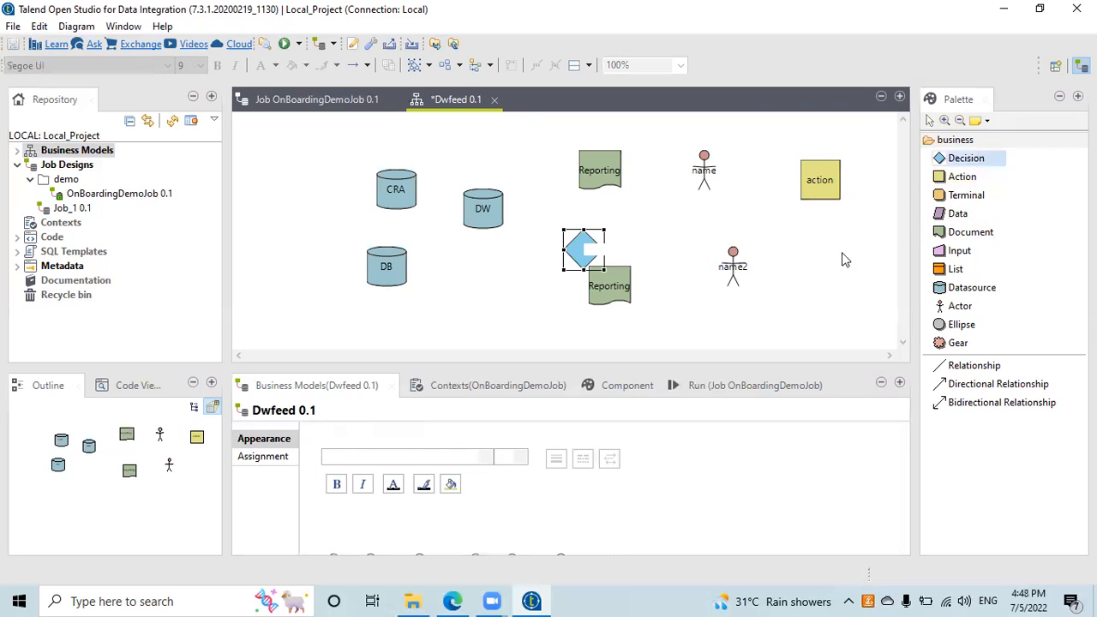
mouse_move(823, 265)
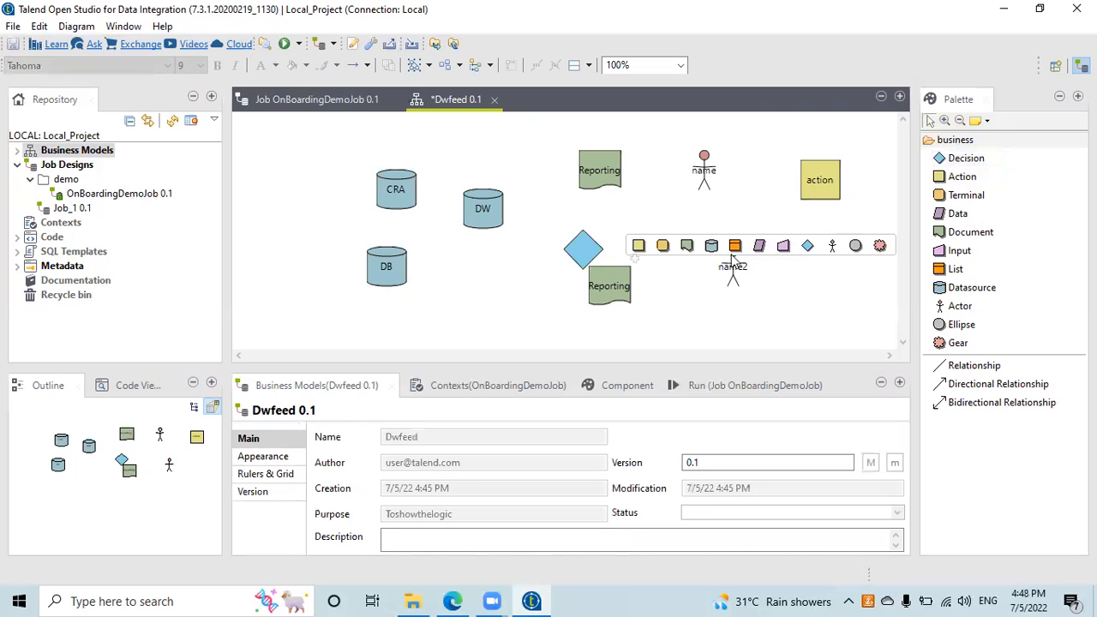
left_click_drag(583, 250, 814, 269)
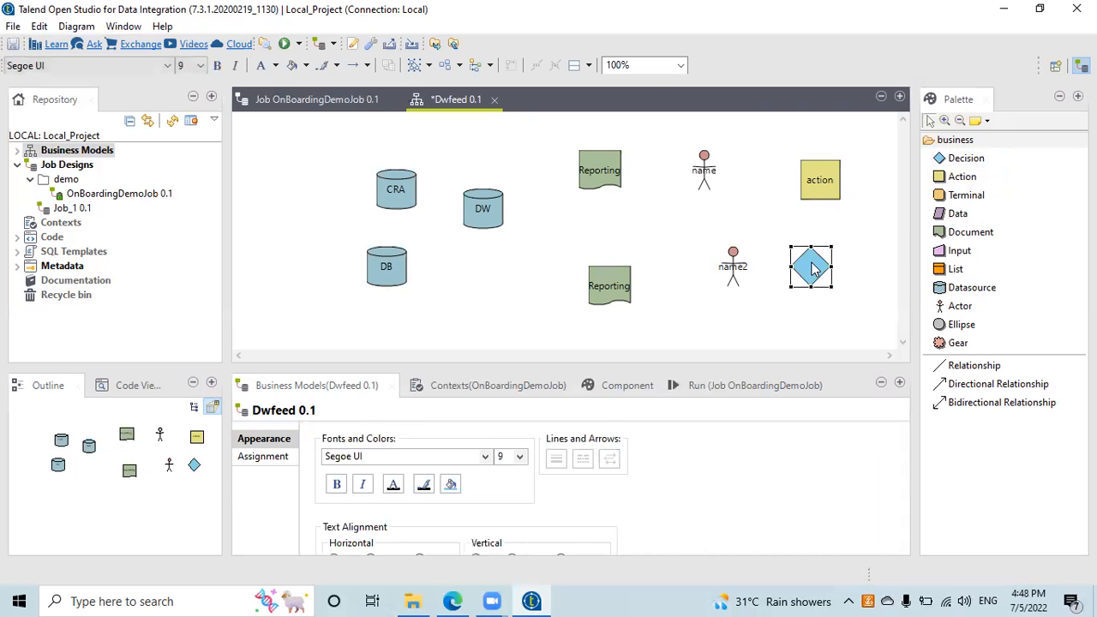
left_click(814, 269)
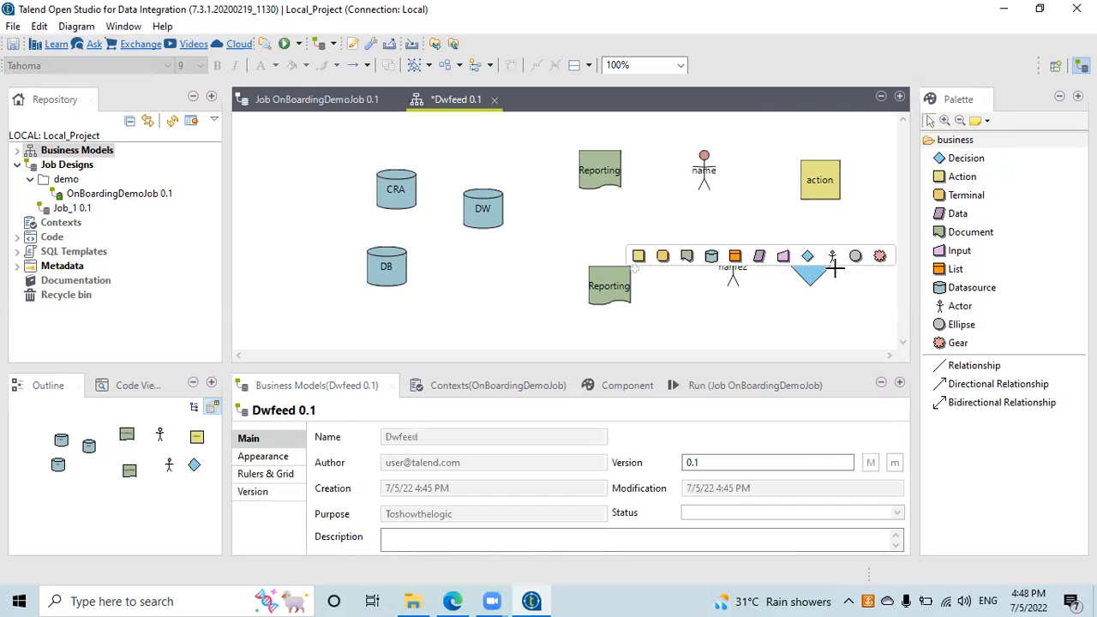
mouse_move(839, 275)
Step: Select the CRA datasource and drag it up and to the left
left_click(395, 194)
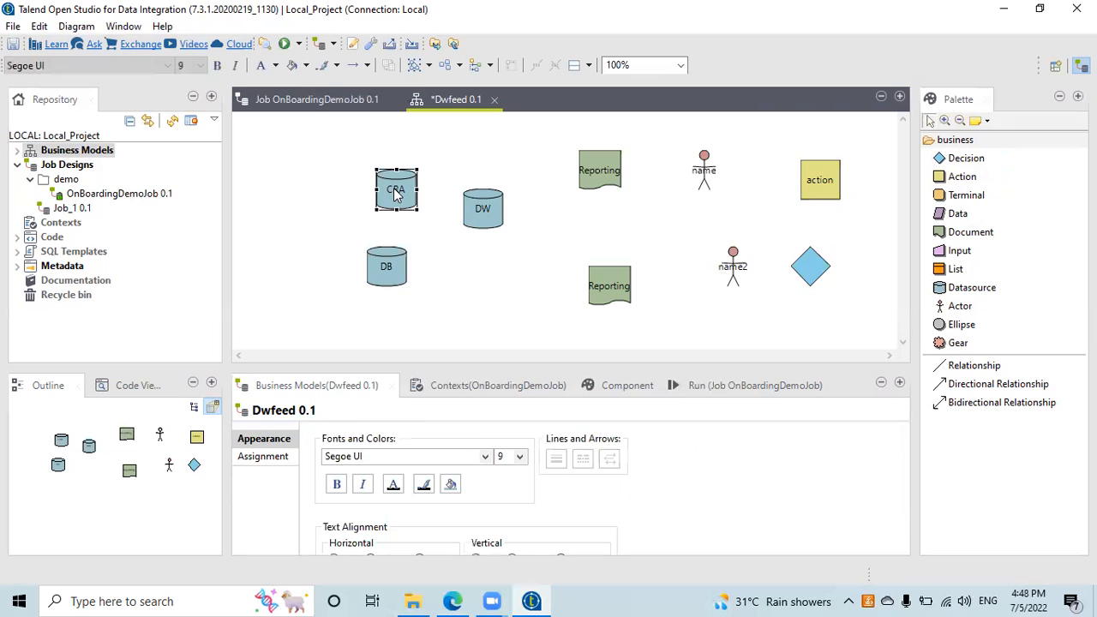
right_click(483, 209)
key("Escape")
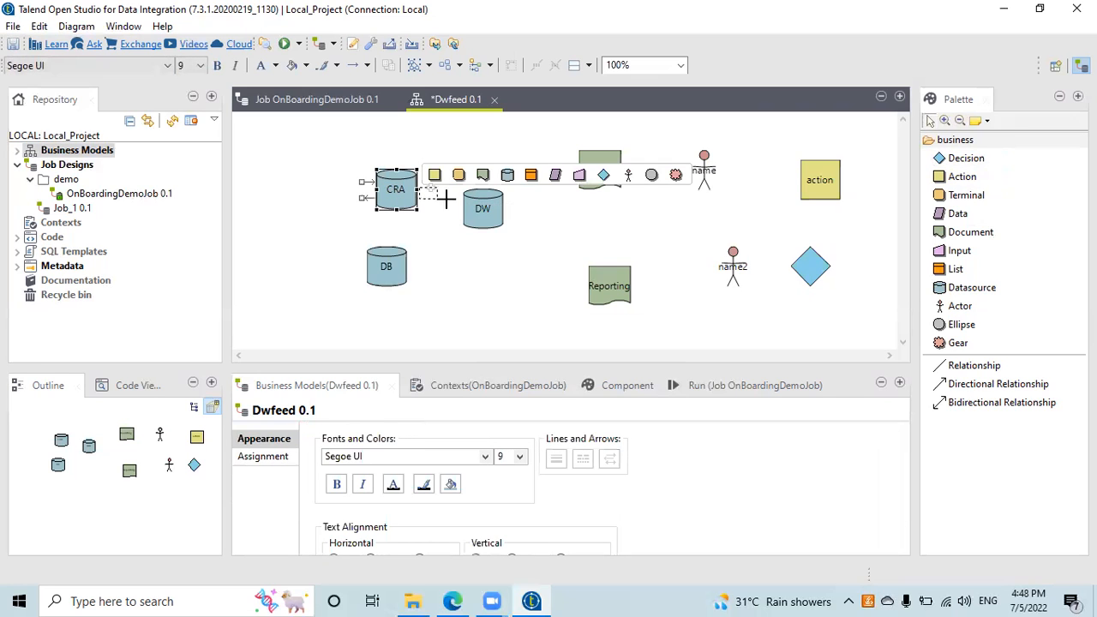
left_click(420, 204)
left_click_drag(398, 196, 429, 187)
left_click(380, 214)
left_click(415, 191)
Step: Settle CRA in the top-left corner and move DB just below it, toward DW
left_click(345, 206)
left_click(408, 195)
left_click_drag(383, 177, 333, 154)
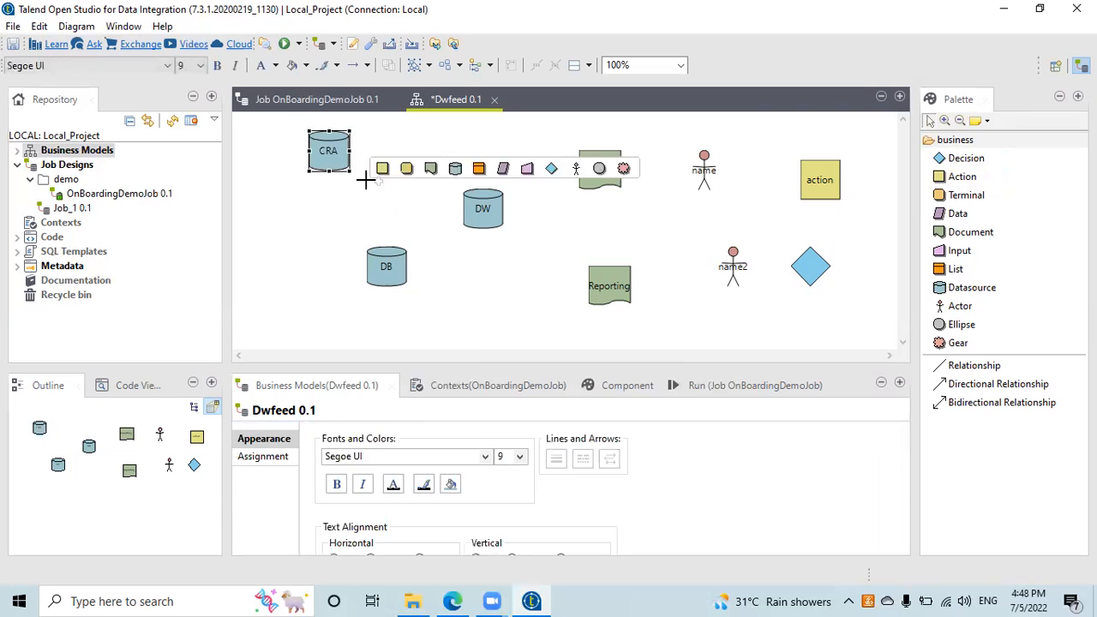
left_click(365, 179)
left_click(346, 153)
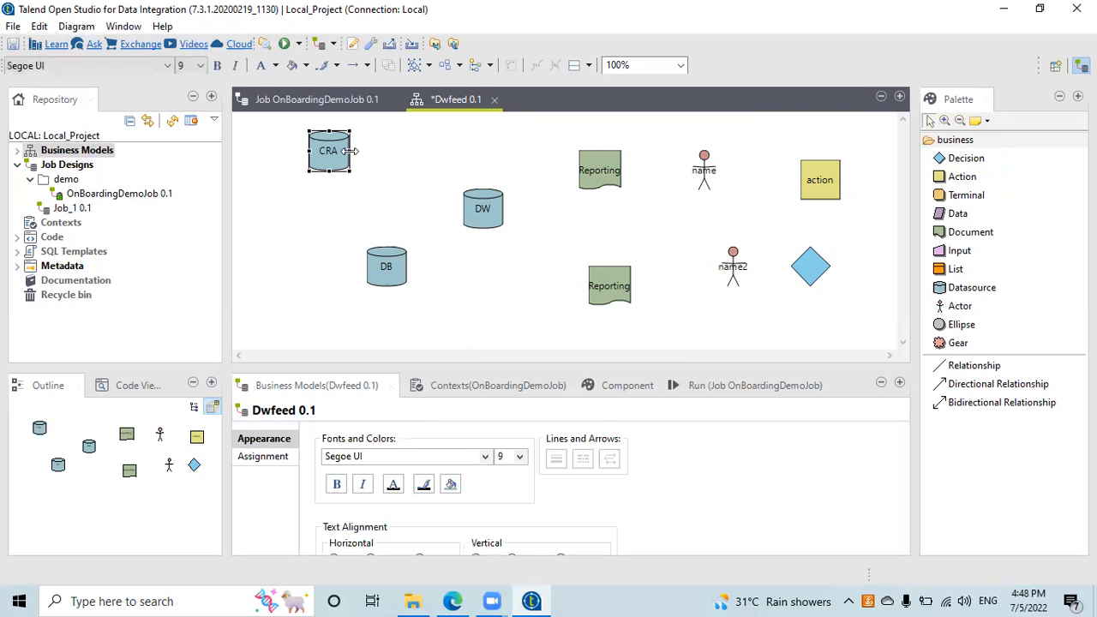
mouse_move(350, 151)
left_click_drag(356, 160, 474, 210)
left_click(387, 267)
left_click_drag(387, 267, 339, 238)
Step: Browse DB's Format context submenus without changes, then shift CRA slightly right
right_click(407, 266)
right_click(338, 237)
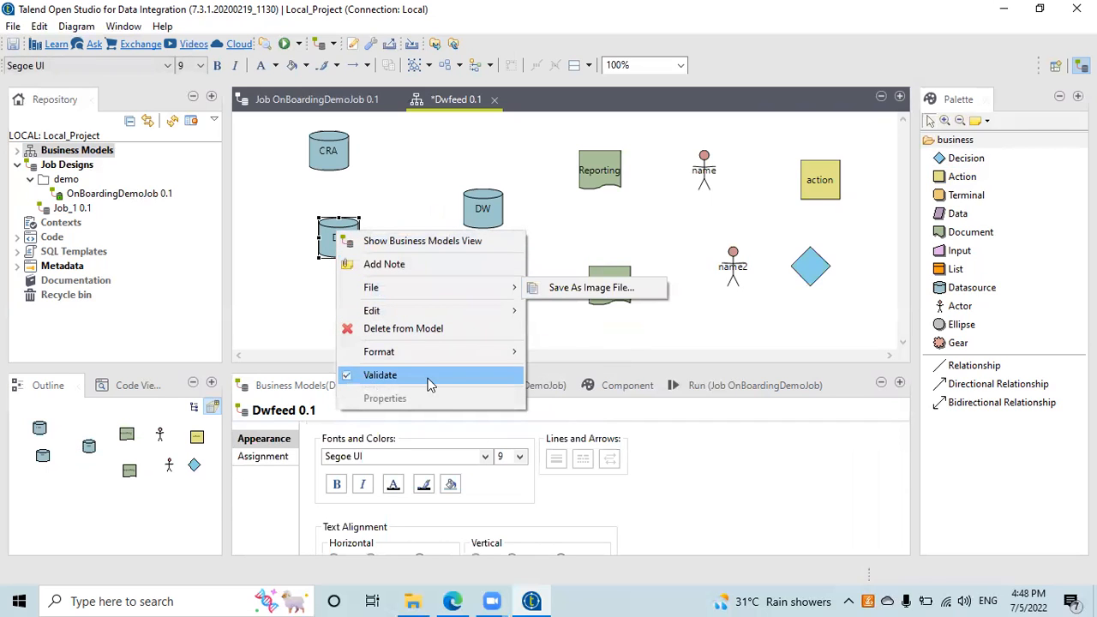
mouse_move(412, 351)
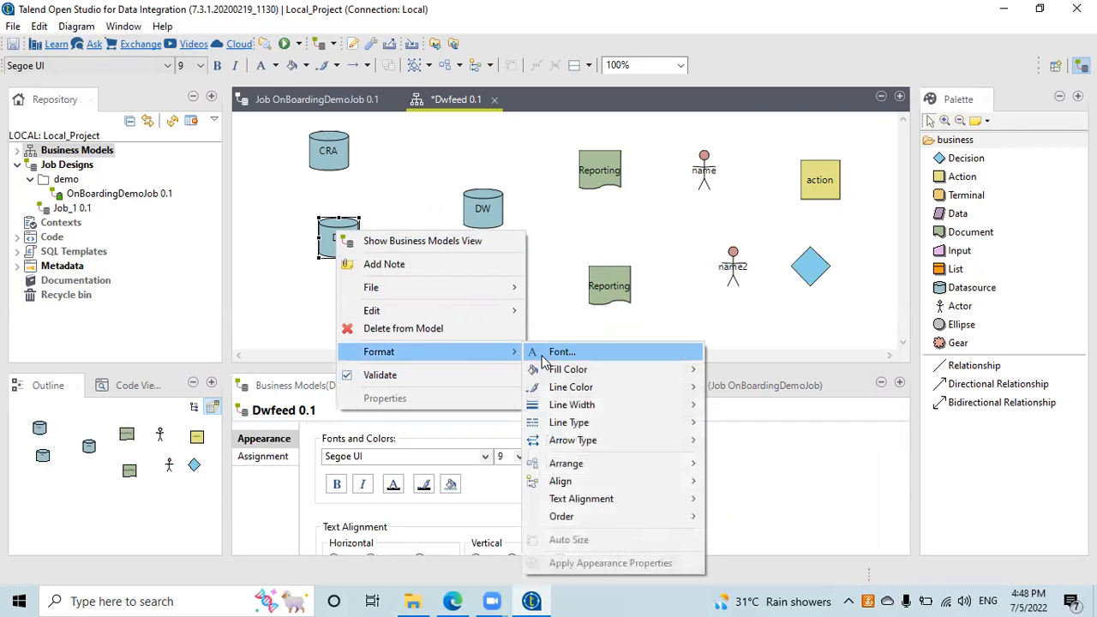
mouse_move(557, 441)
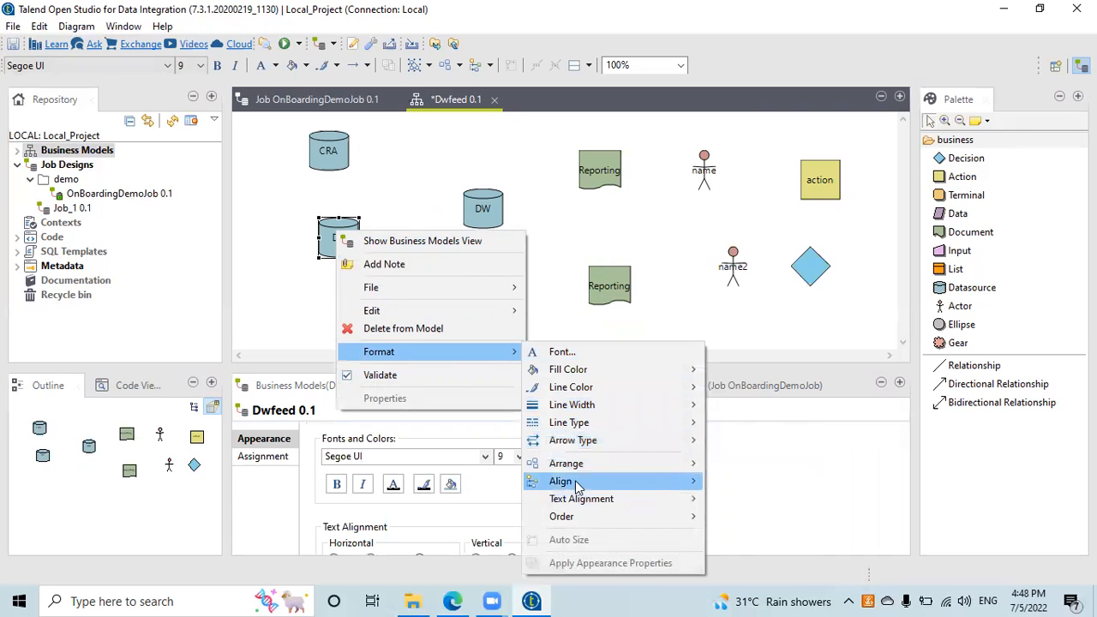
mouse_move(576, 486)
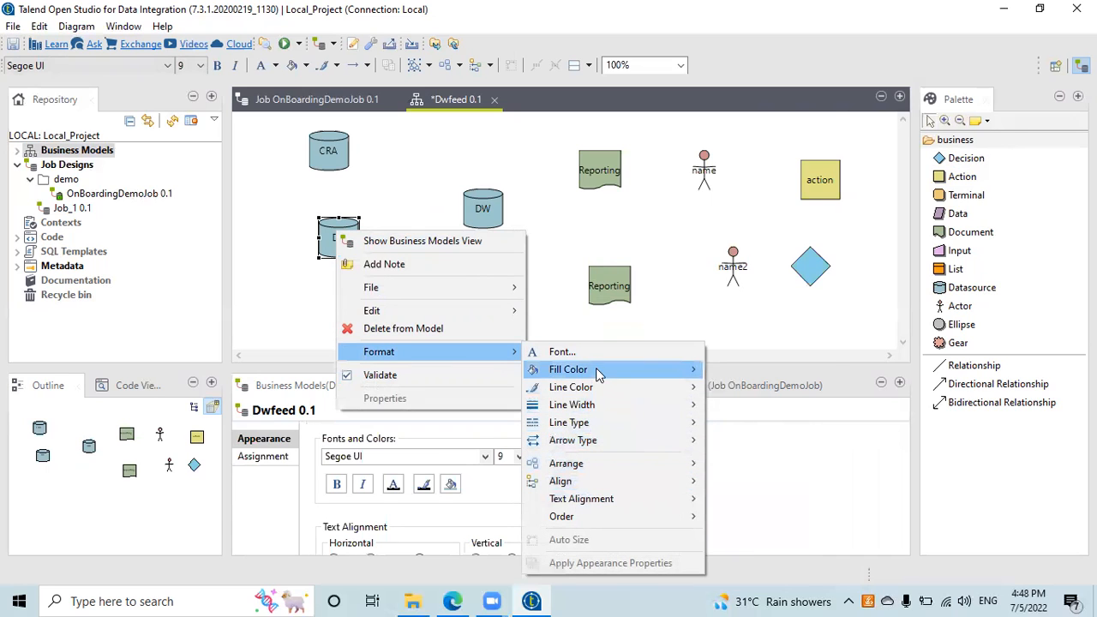
mouse_move(597, 386)
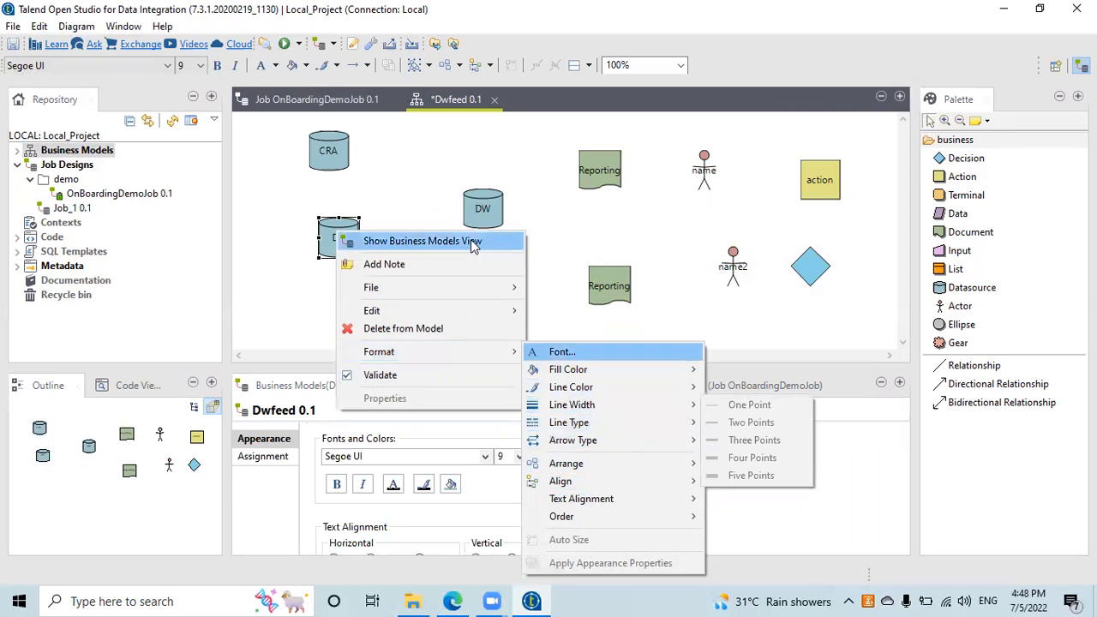
left_click(404, 188)
left_click_drag(349, 161, 387, 171)
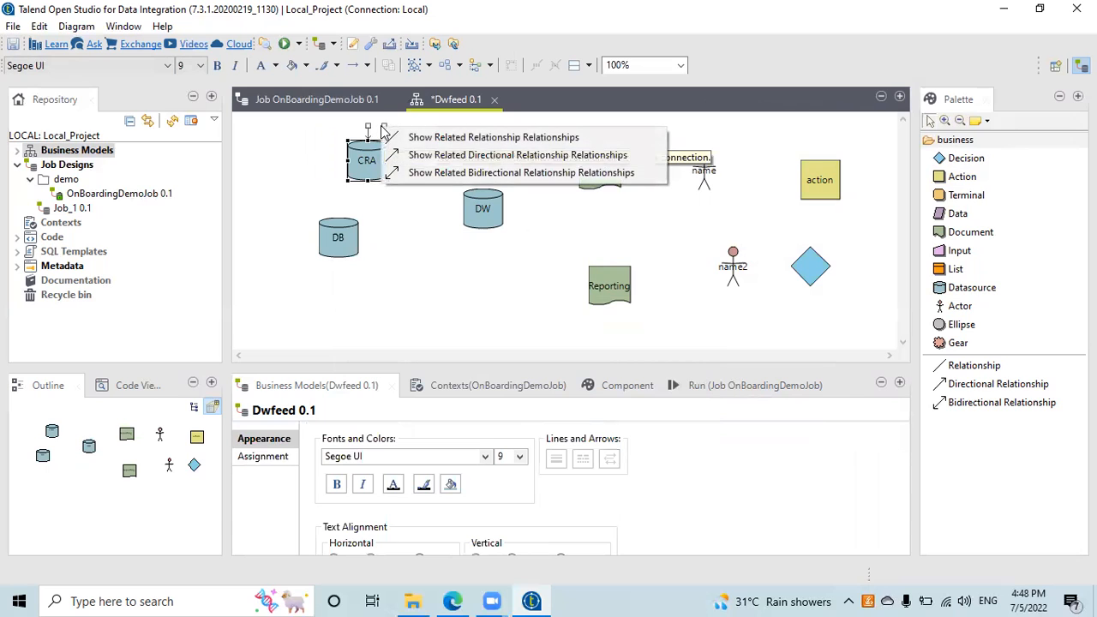
left_click(386, 204)
left_click(368, 166)
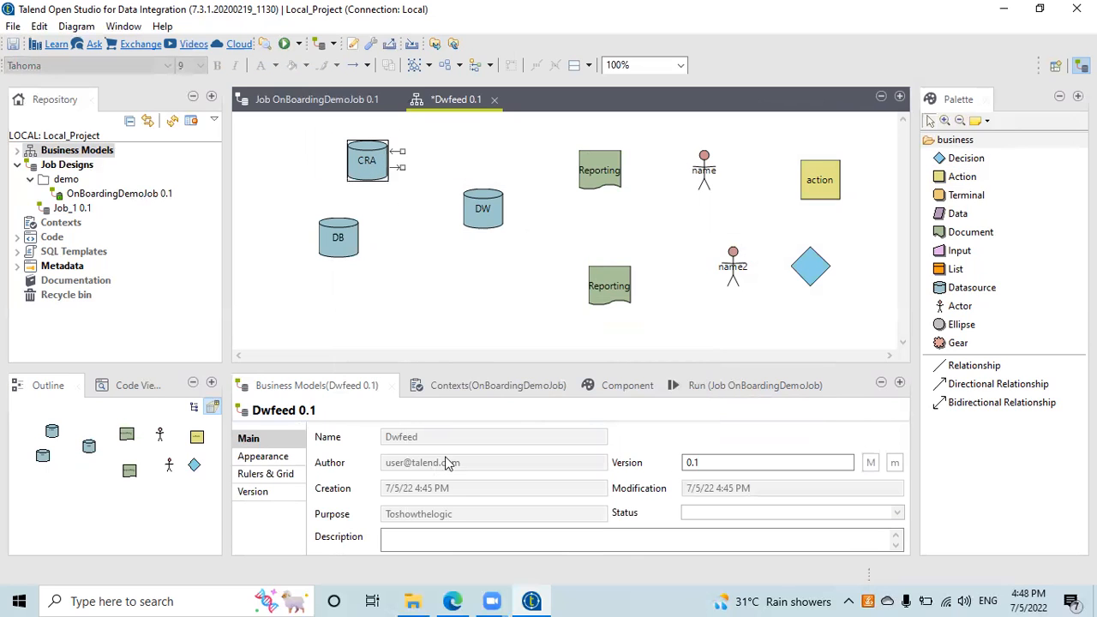
left_click(439, 390)
left_click(626, 390)
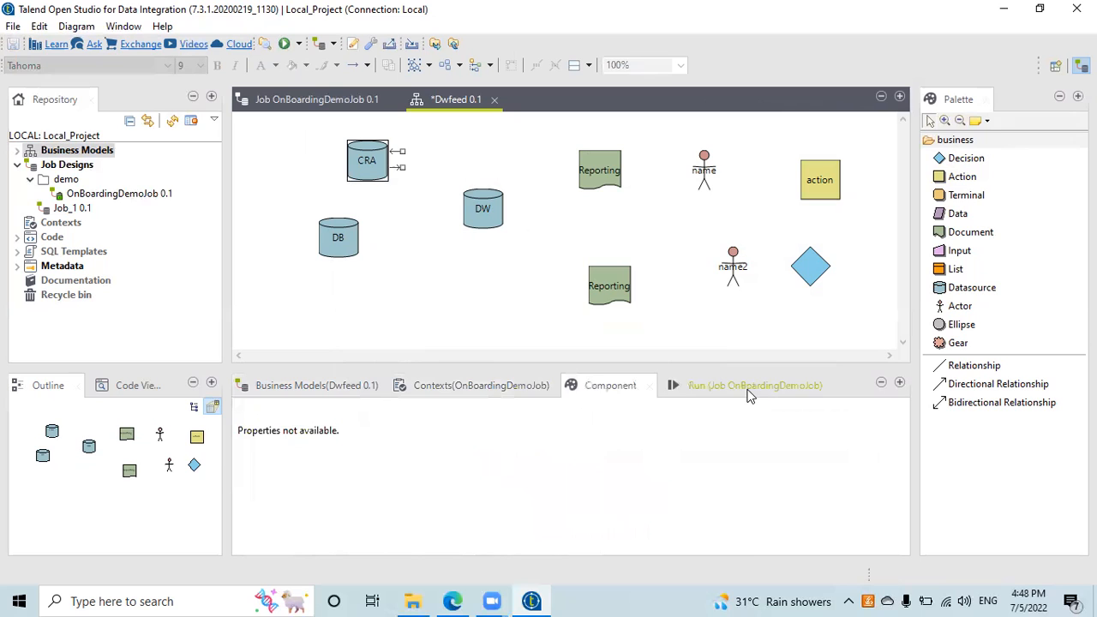
left_click(747, 392)
left_click(333, 388)
left_click(338, 250)
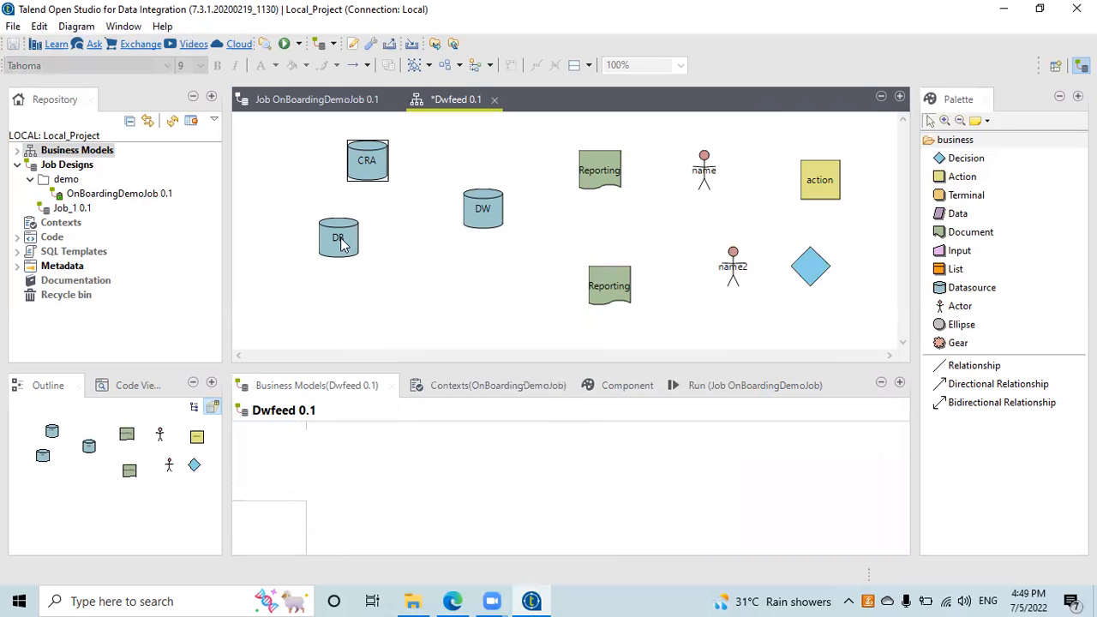
right_click(340, 245)
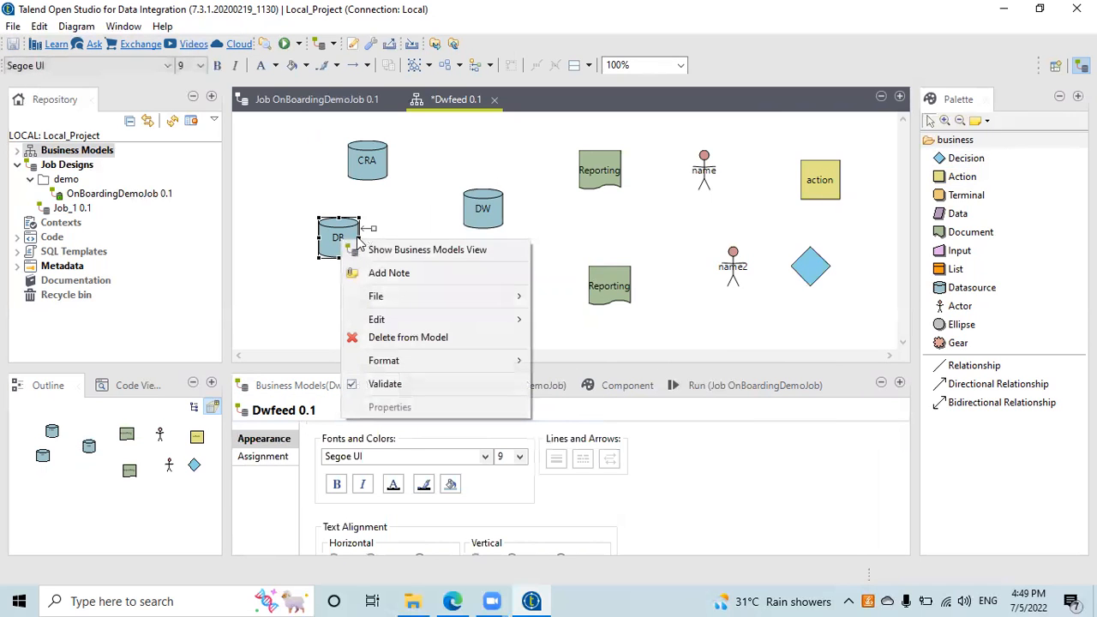
left_click(370, 254)
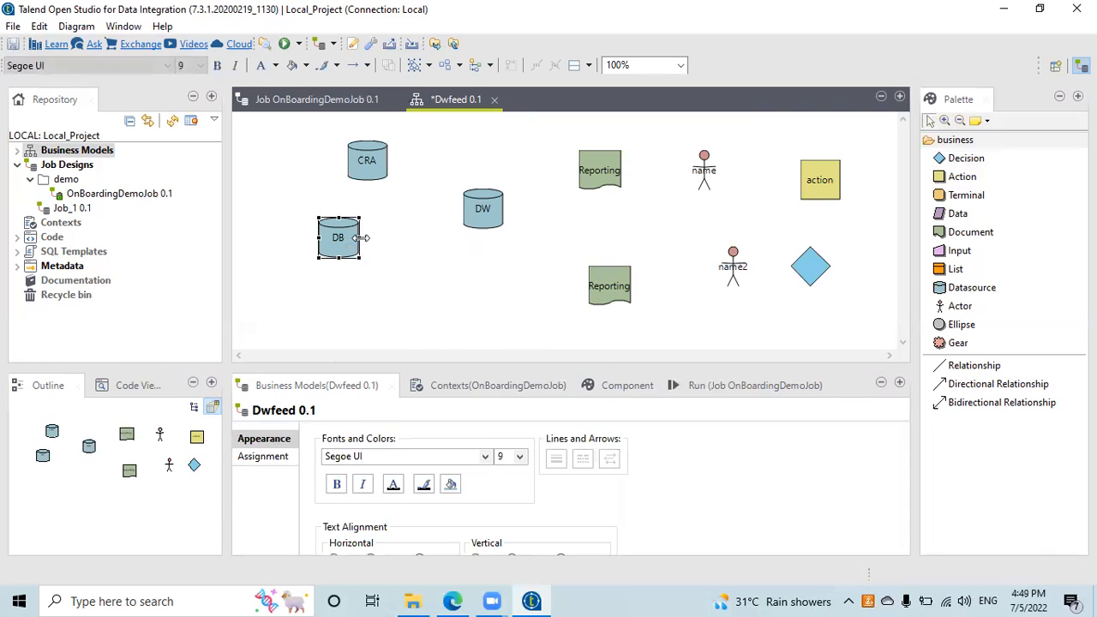
left_click(484, 208)
mouse_move(506, 208)
left_click_drag(506, 209, 586, 163)
mouse_move(493, 212)
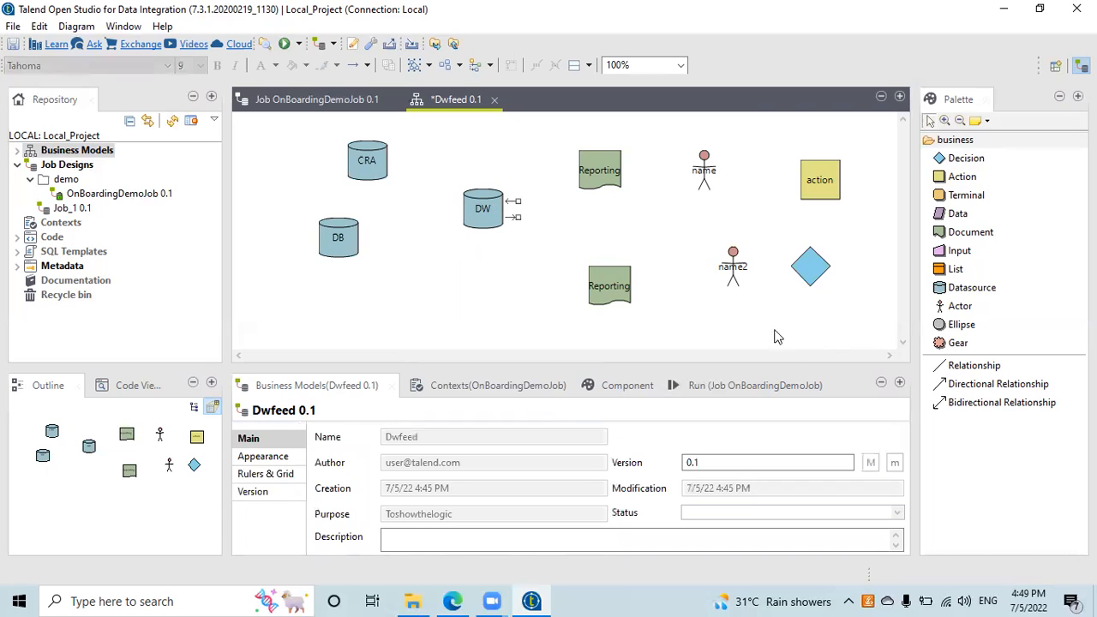
left_click(984, 368)
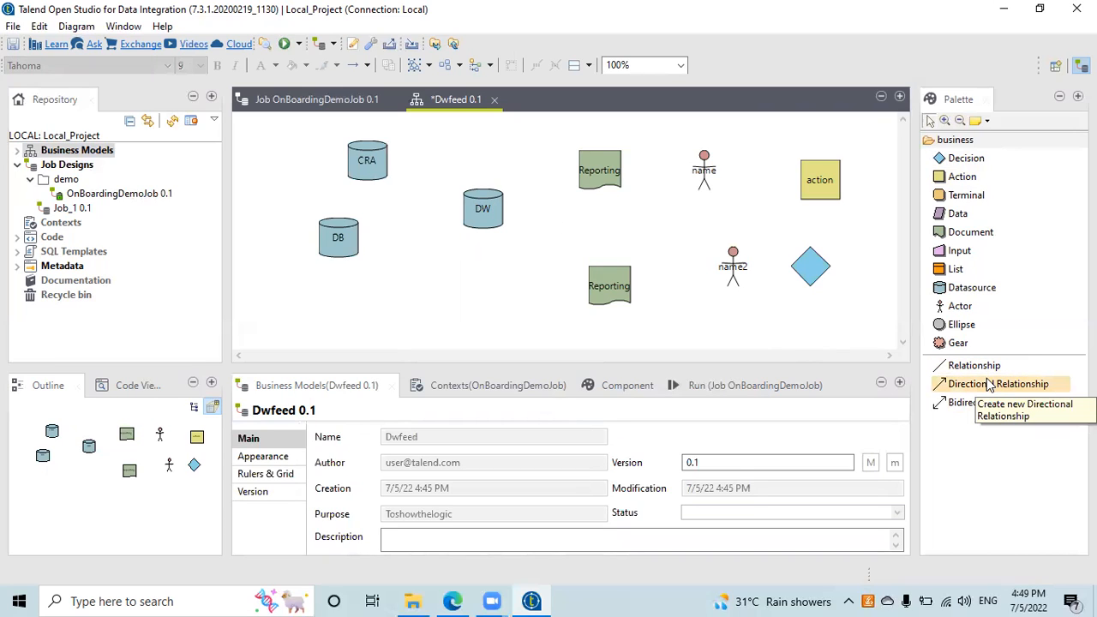
Step: Draw two Bidirectional Relationship links, CRA to DW and DB to DW, with empty labels
left_click(986, 403)
left_click_drag(390, 169, 470, 207)
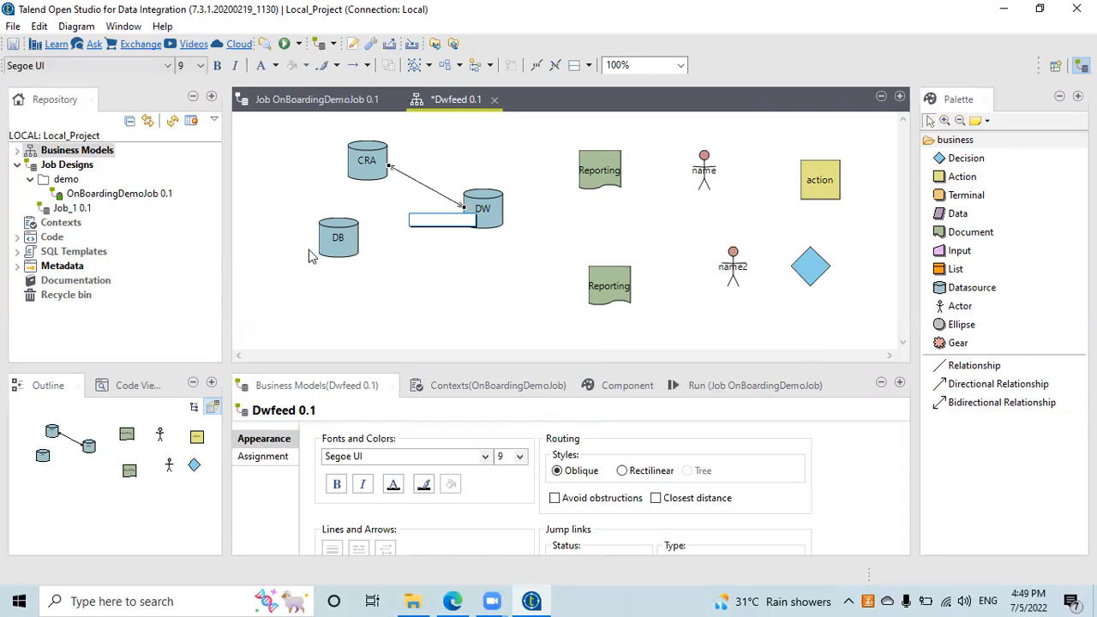
left_click(460, 269)
left_click(985, 403)
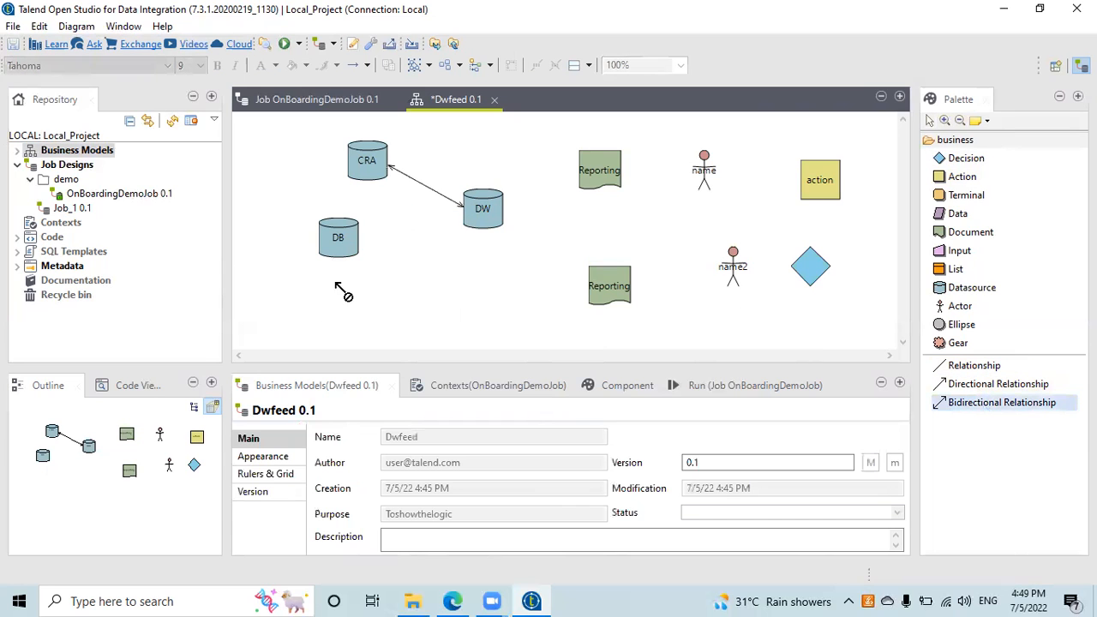
left_click_drag(351, 238, 470, 211)
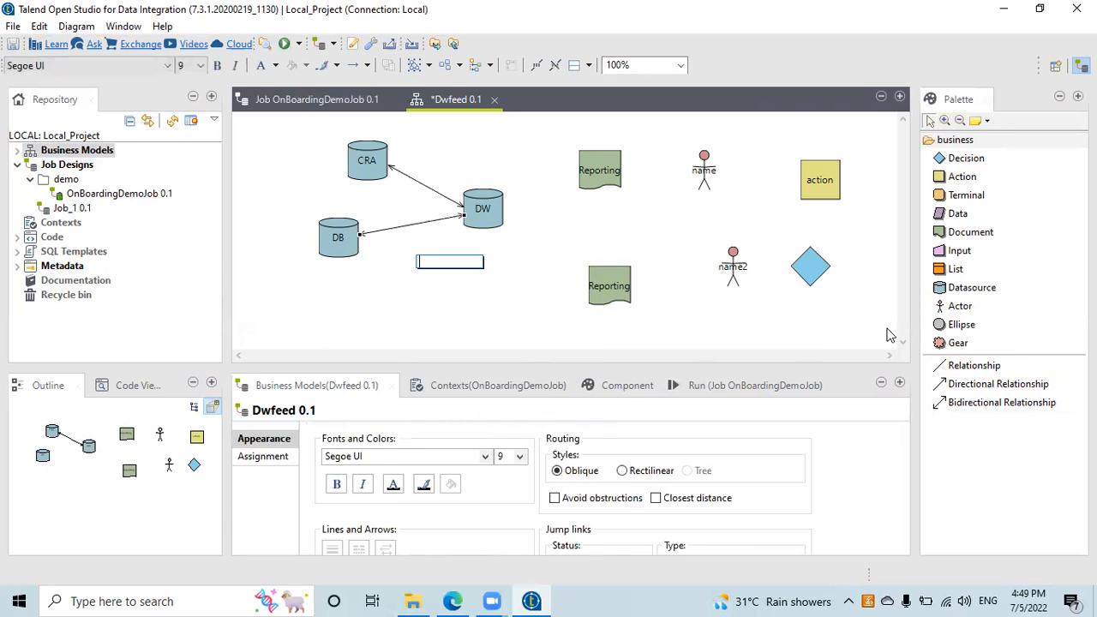
mouse_move(843, 326)
mouse_move(633, 266)
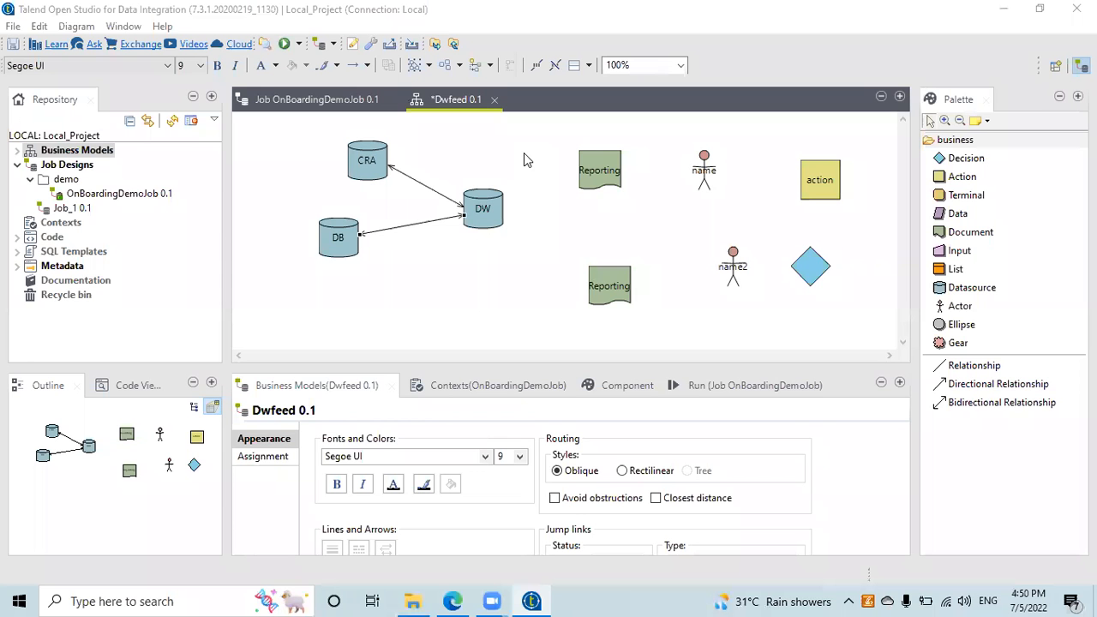
Step: Draw directional arrows from DW to the top and lower Reporting shapes
left_click(977, 384)
left_click_drag(485, 211, 586, 166)
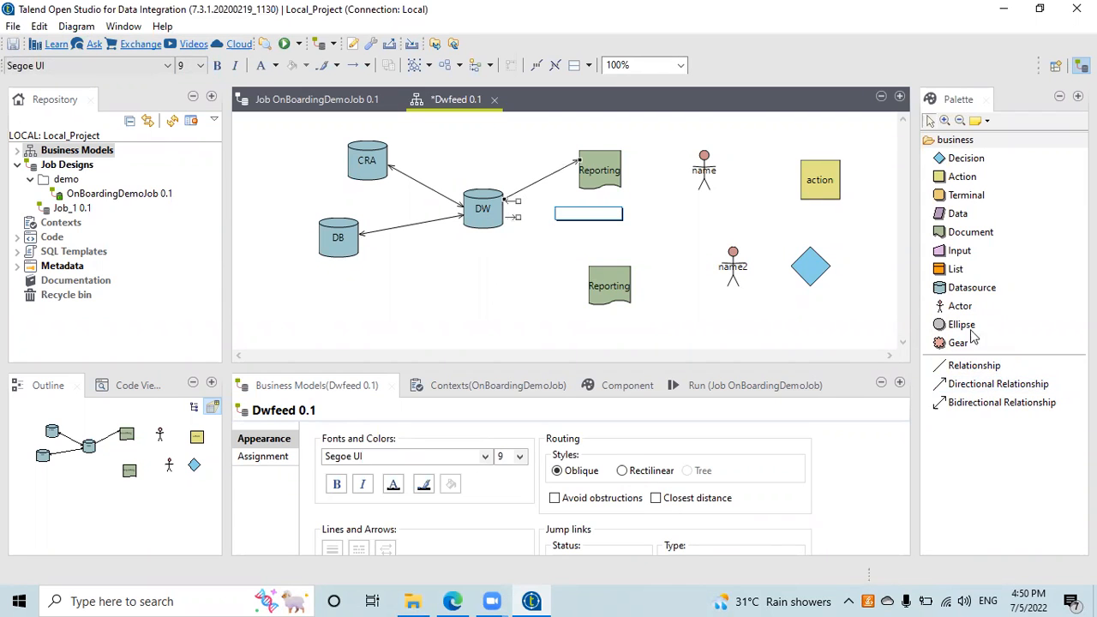
left_click(988, 385)
left_click_drag(506, 216, 609, 296)
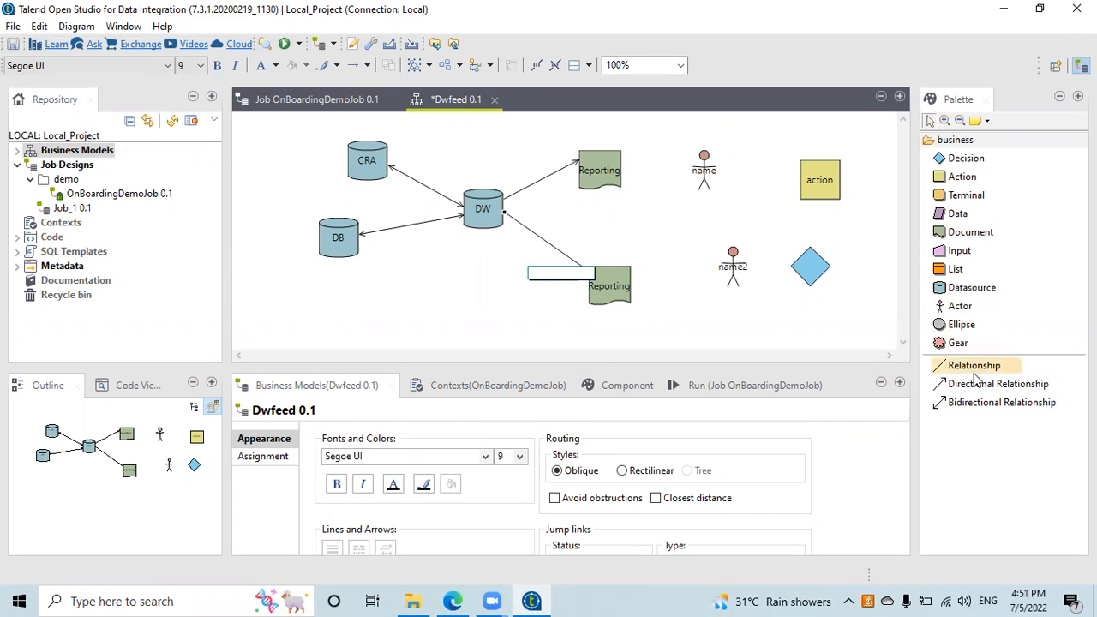
Step: Draw arrows from the top Reporting to name and from the lower Reporting to name2
left_click(622, 170)
left_click(987, 384)
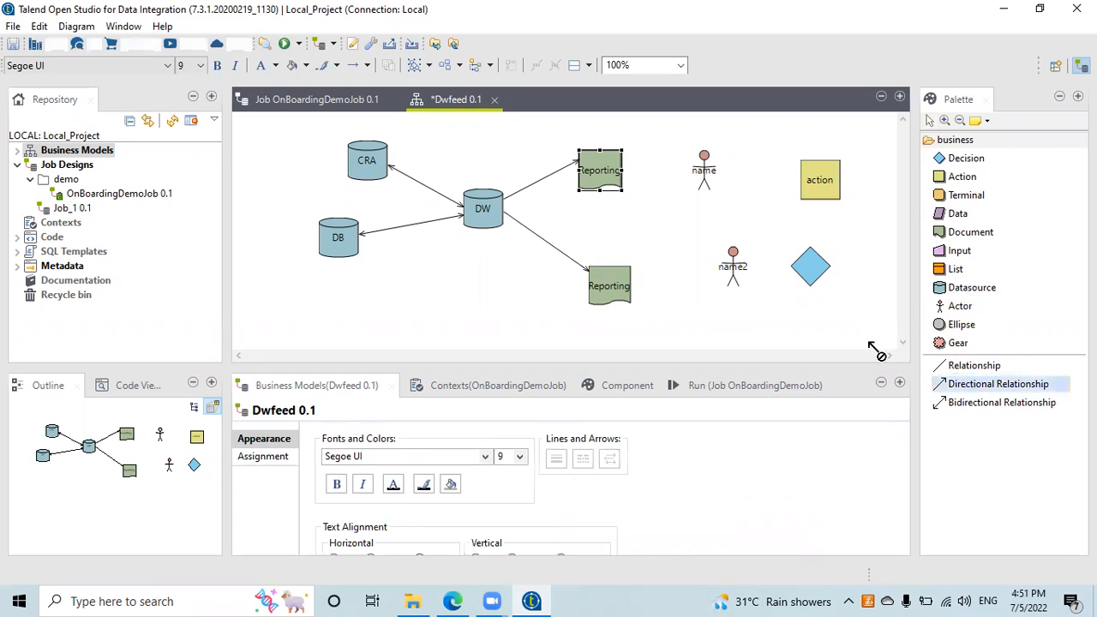
left_click_drag(598, 171, 717, 171)
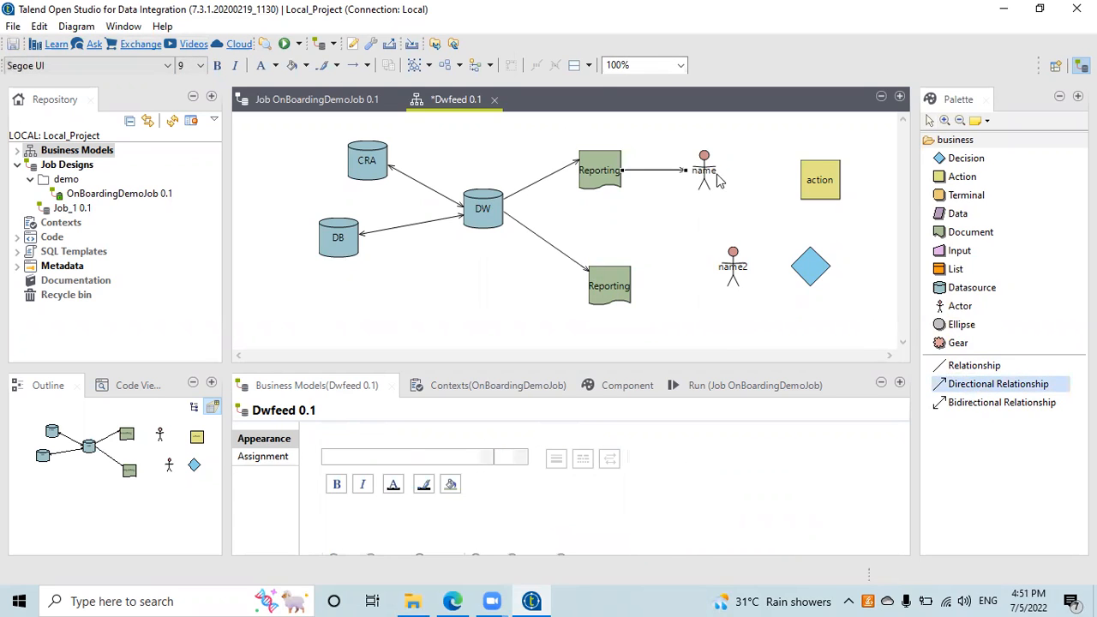
left_click(627, 287)
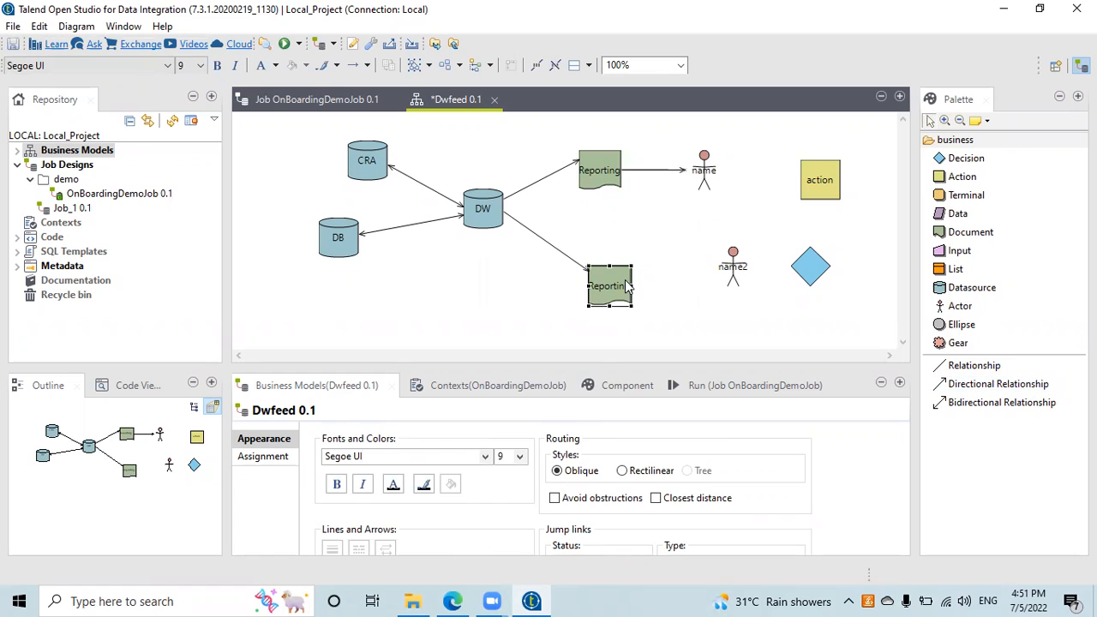
left_click(988, 384)
left_click_drag(622, 287, 737, 269)
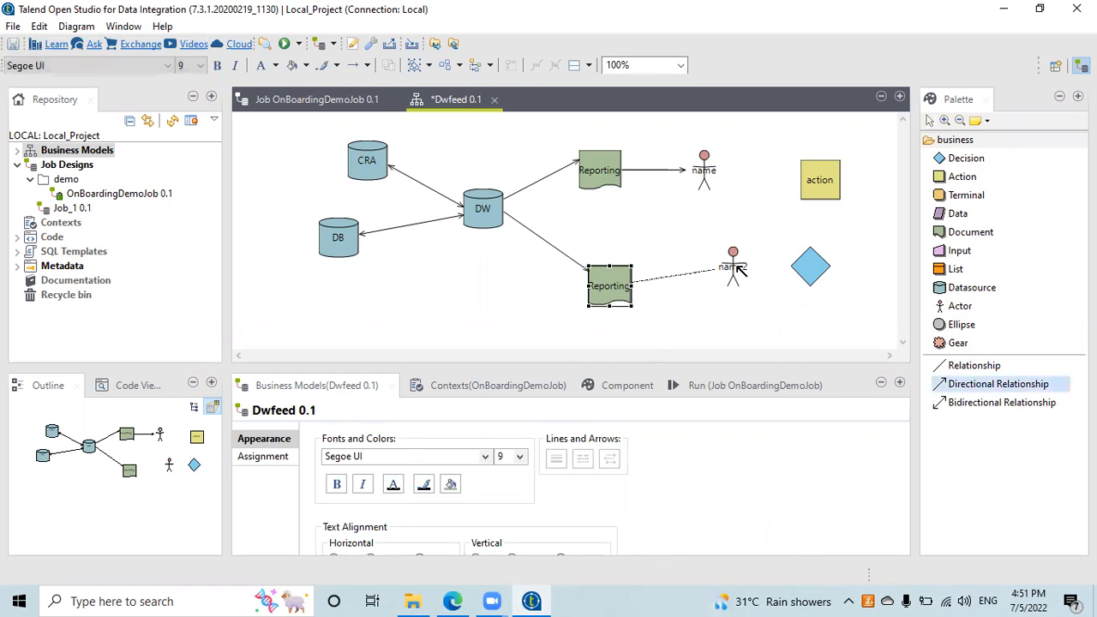
Step: Draw arrows from name to action and from name2 to the decision diamond, then reselect DW
left_click(959, 388)
left_click_drag(713, 171, 816, 179)
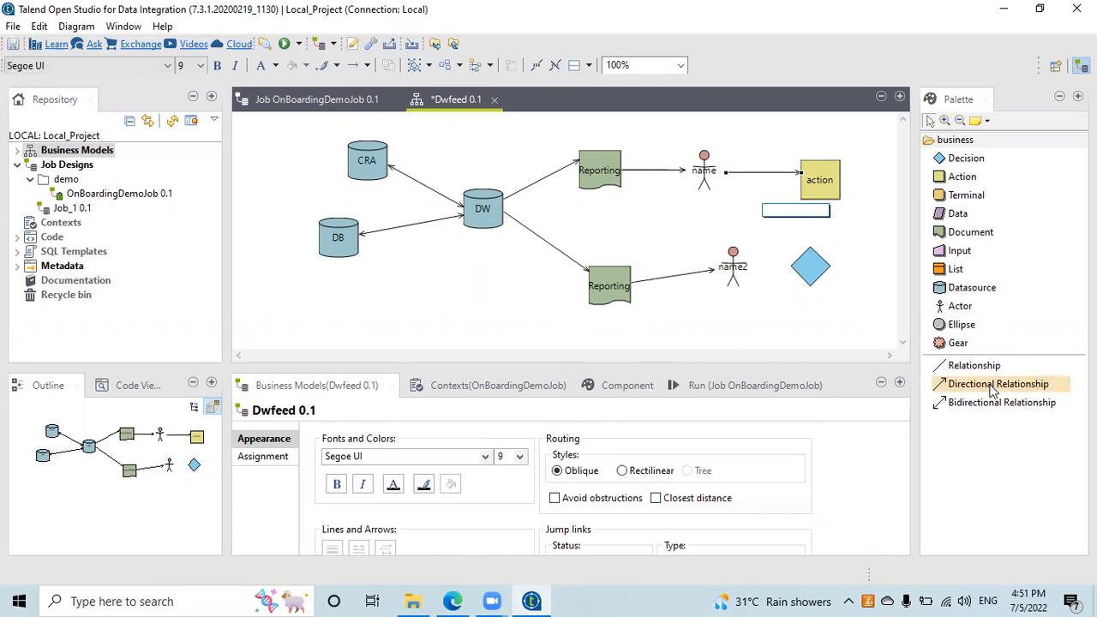
left_click(823, 273)
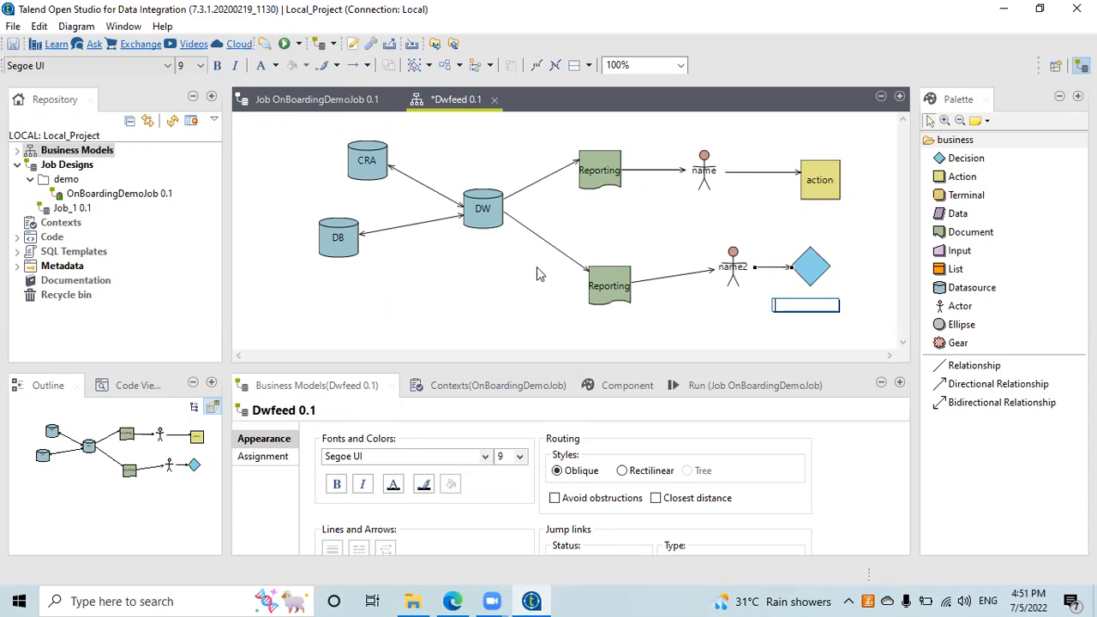
mouse_move(336, 238)
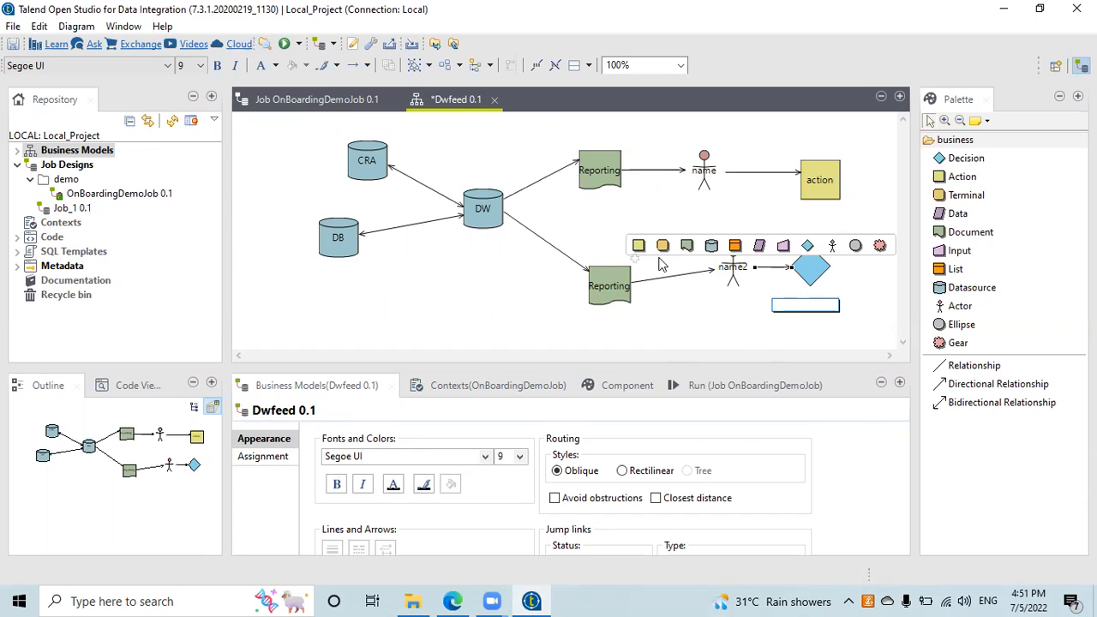
left_click(481, 203)
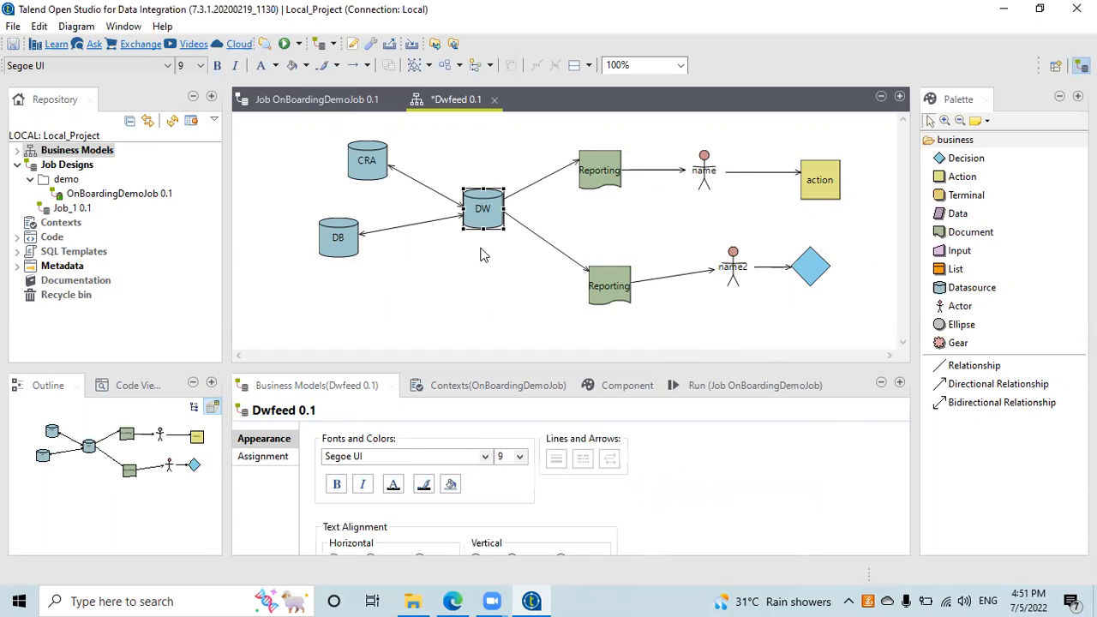
Step: Nudge the CRA datasource about 20 px left and clear the selection
mouse_move(482, 255)
mouse_move(440, 302)
mouse_move(341, 237)
left_click_drag(377, 163, 359, 165)
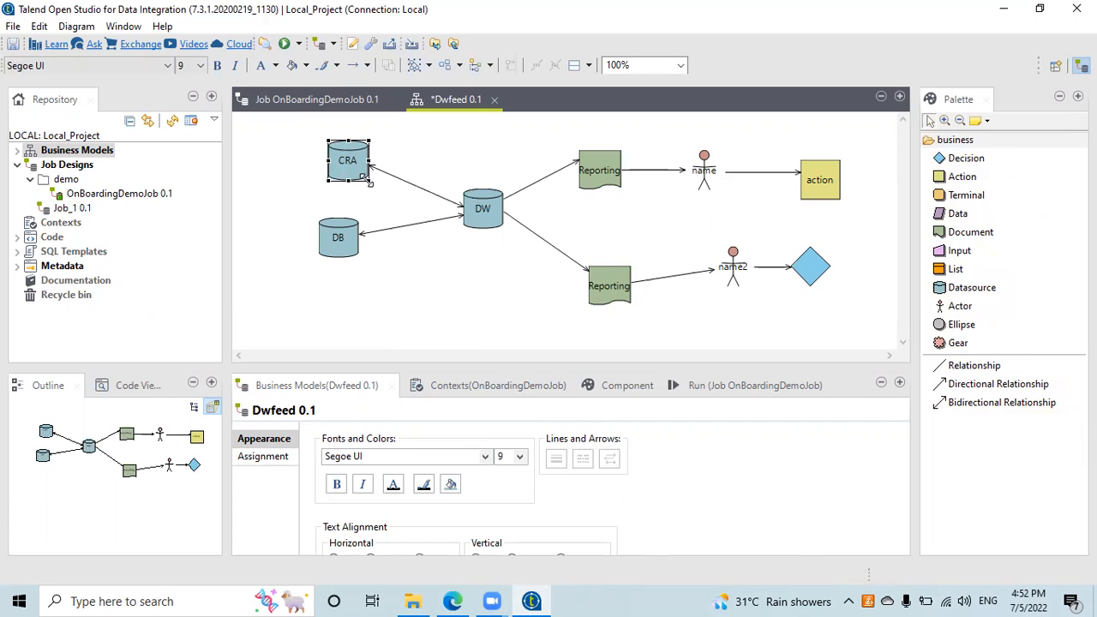
left_click(428, 300)
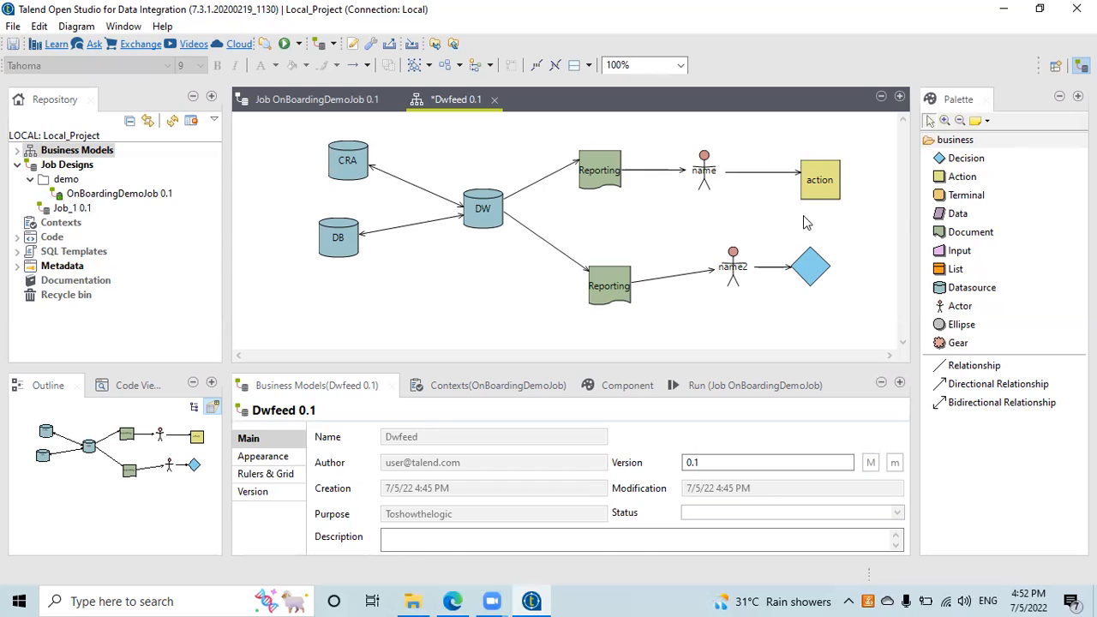
mouse_move(804, 217)
mouse_move(804, 242)
Step: Close the Dwfeed 0.1 editor and discard its changes with Don't Save
left_click(494, 103)
left_click(629, 310)
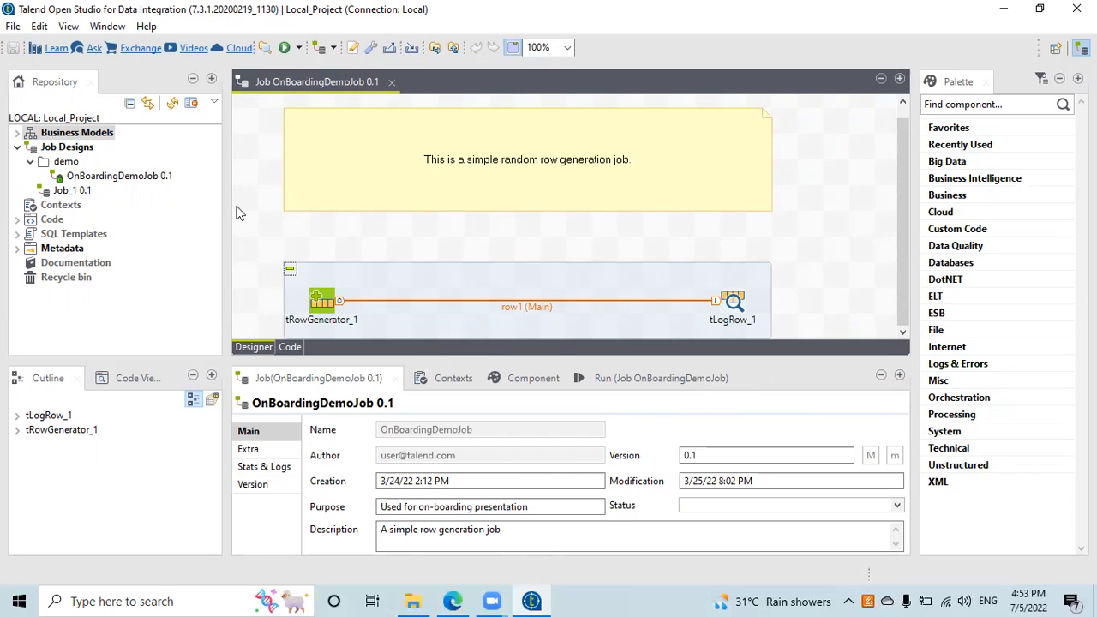
left_click(67, 149)
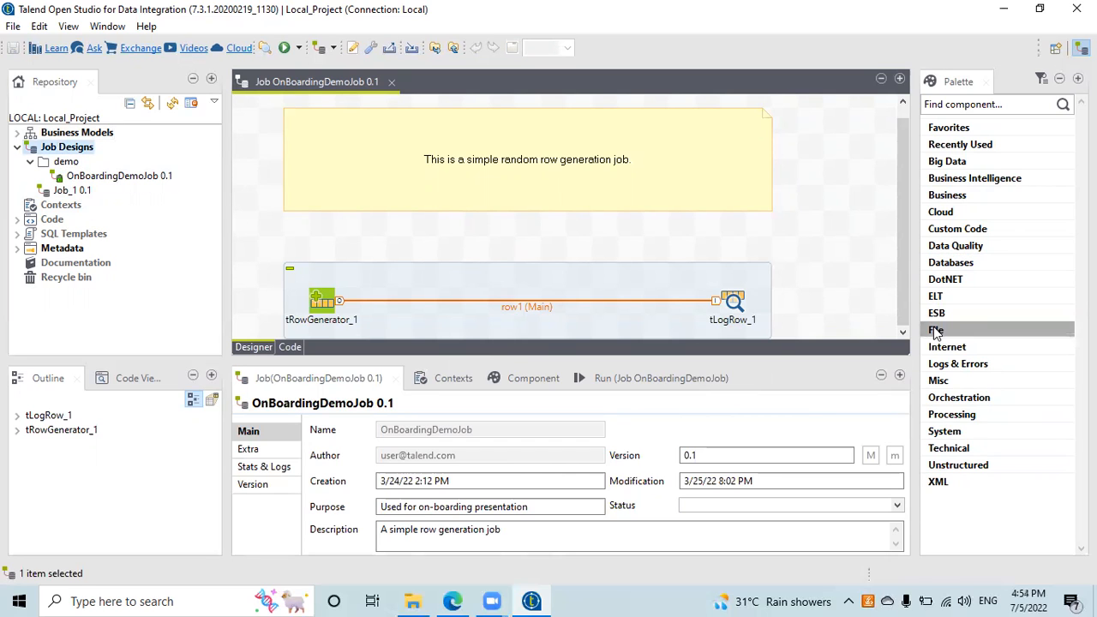
left_click(946, 347)
left_click(946, 347)
left_click(940, 380)
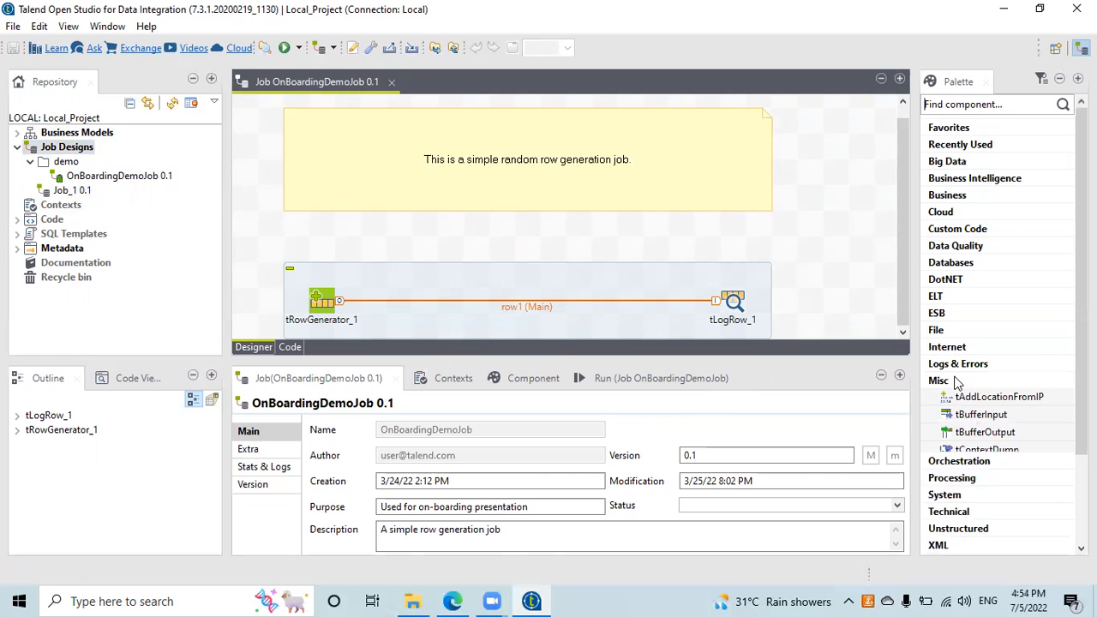
left_click(956, 380)
left_click(956, 179)
left_click(959, 180)
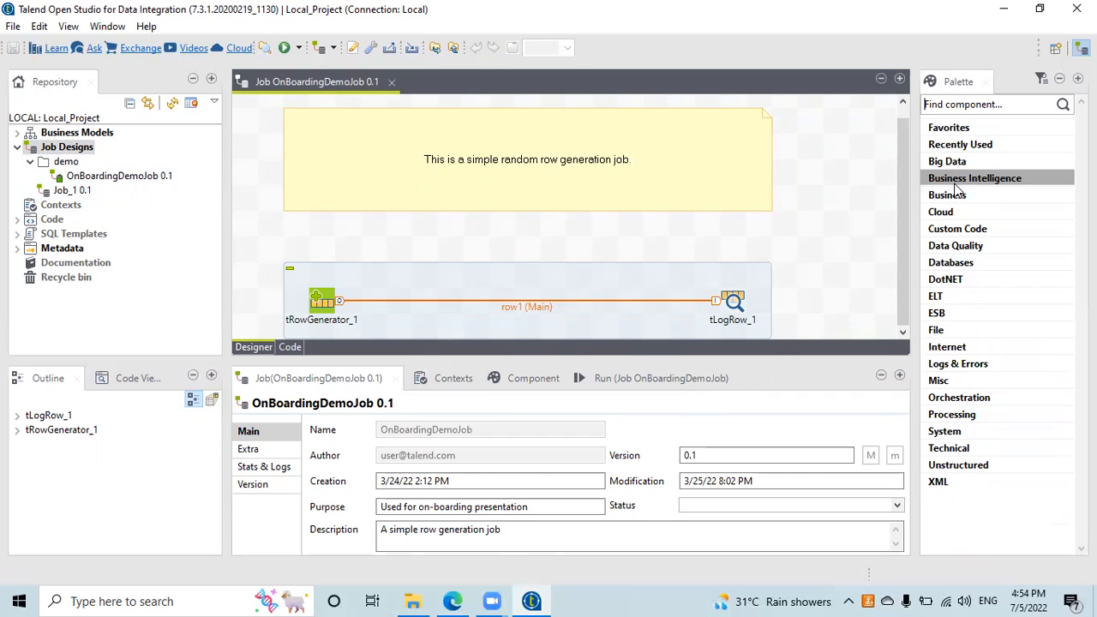
left_click(392, 82)
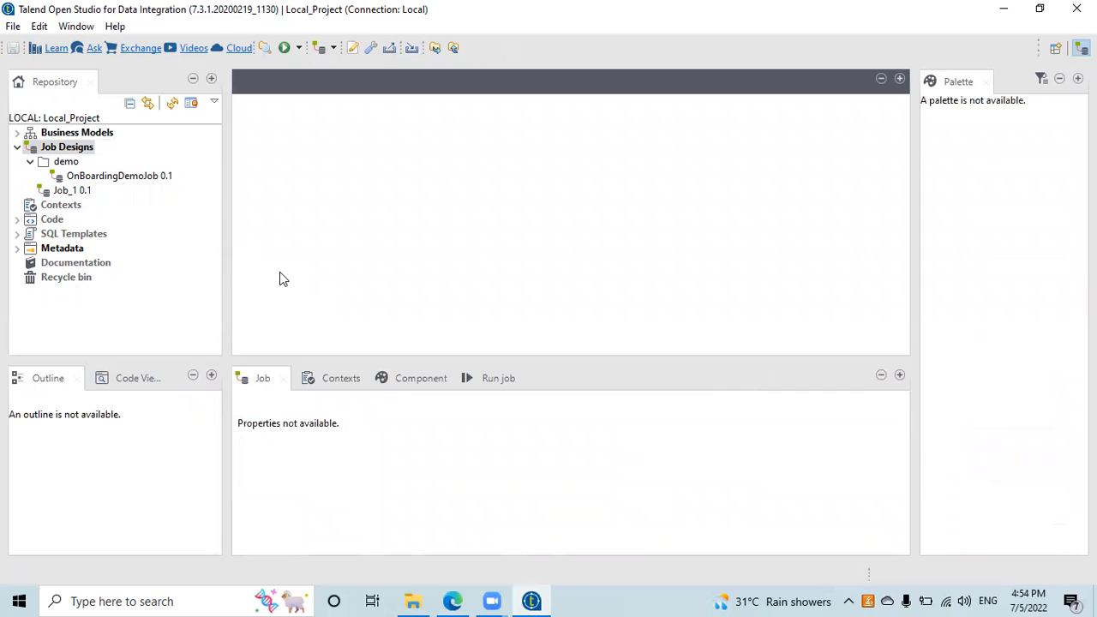
Step: Create job A_Basic_Job with purpose 'samplejob' and description 'Loading the data'
right_click(64, 152)
left_click(98, 158)
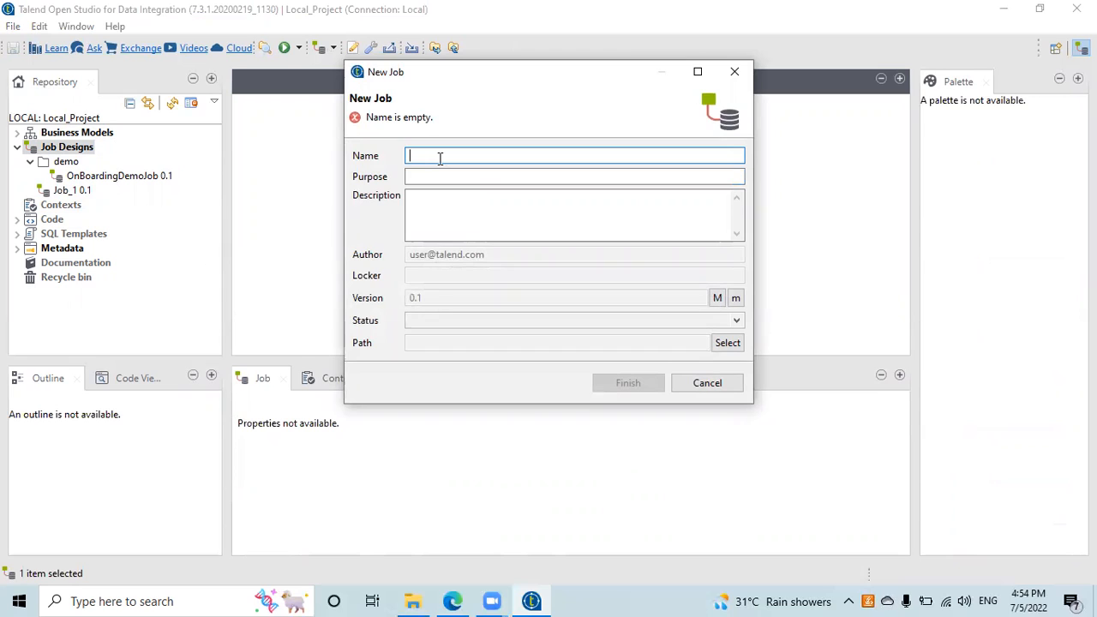
type("A_Basic")
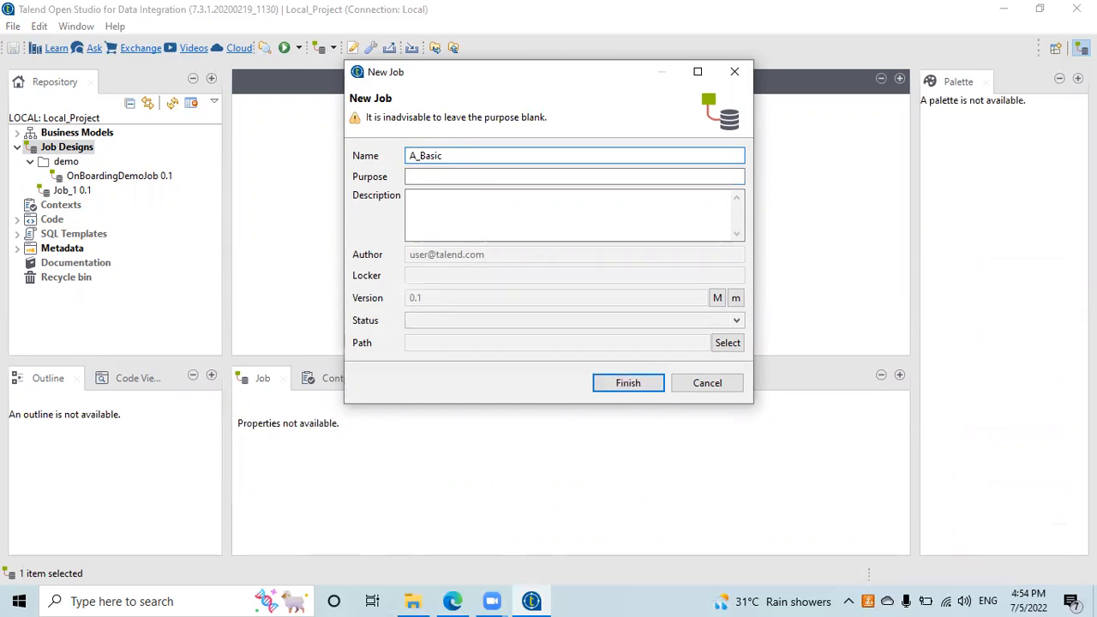
type("_JOb")
key("BackSpace")
key("BackSpace")
type("ob")
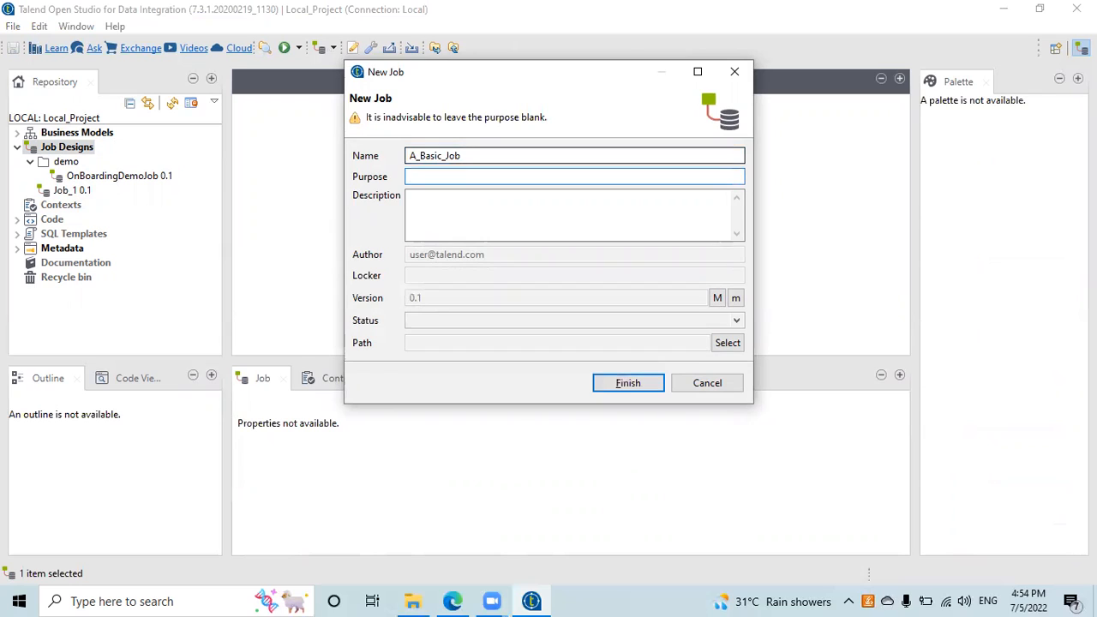
type("samplejob")
key("Tab")
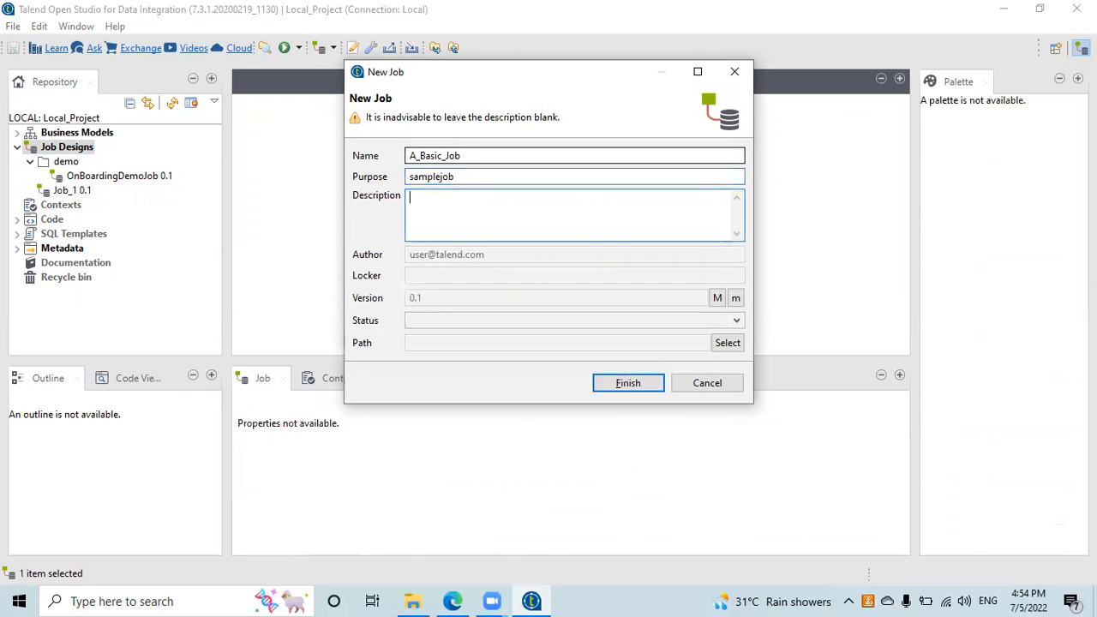
type("Loading the data")
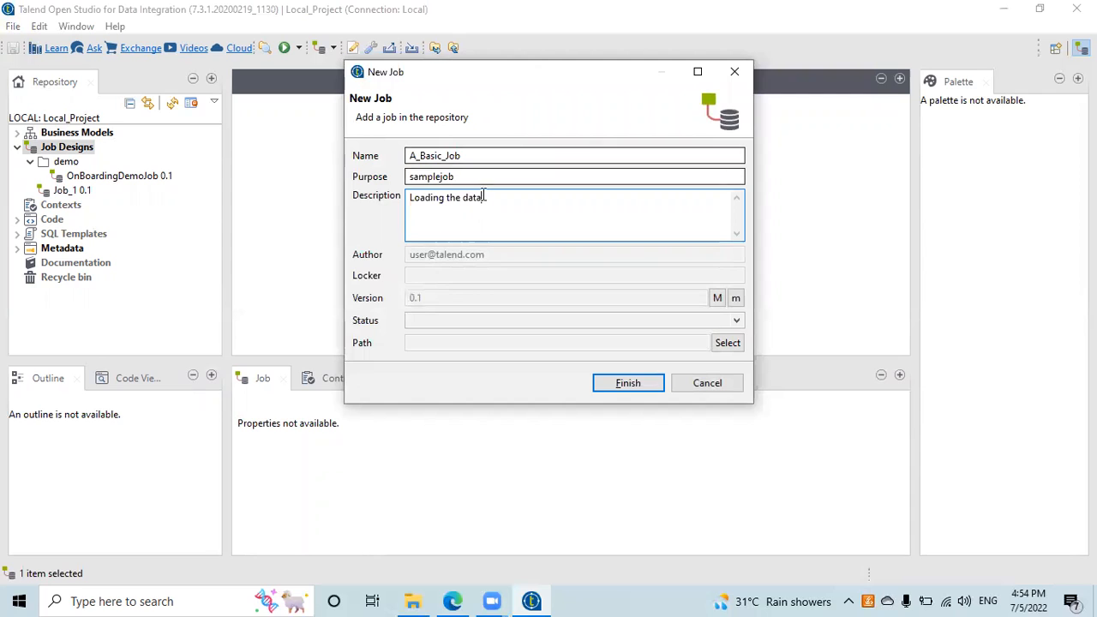
left_click(614, 392)
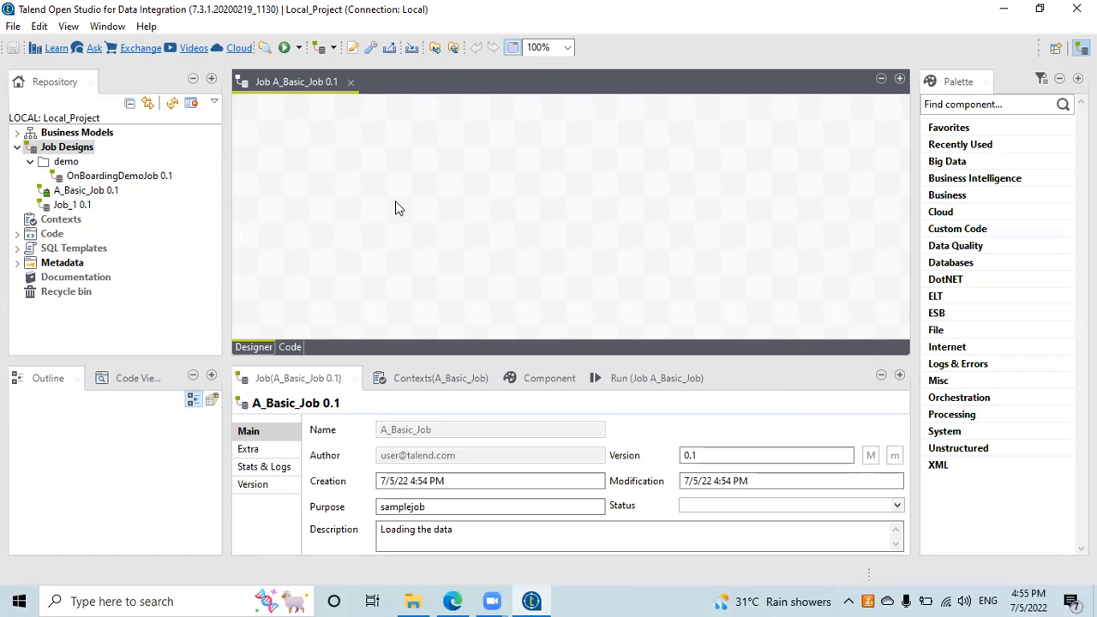
Step: Place tFileInputDelimited from the Palette's File > Input group onto the A_Basic_Job canvas
left_click(94, 190)
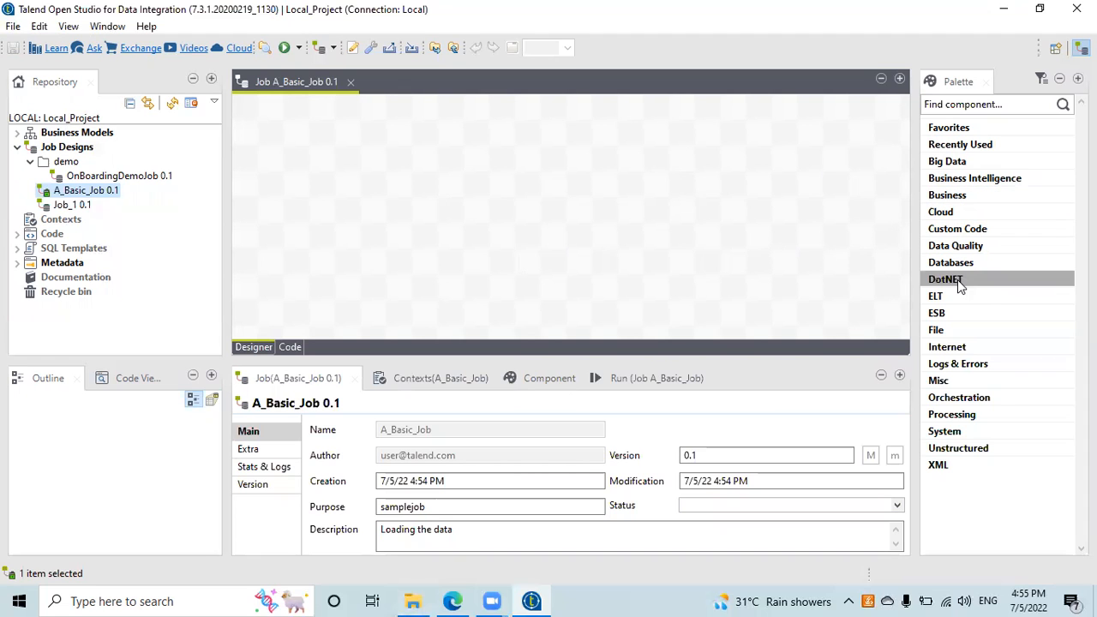
left_click(941, 333)
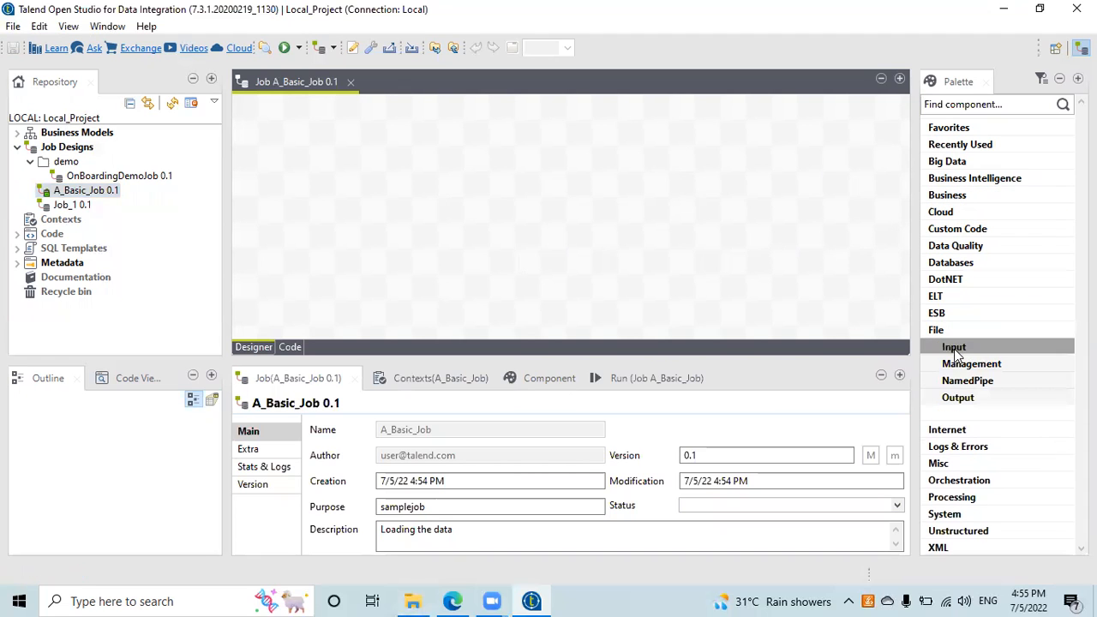
left_click(955, 347)
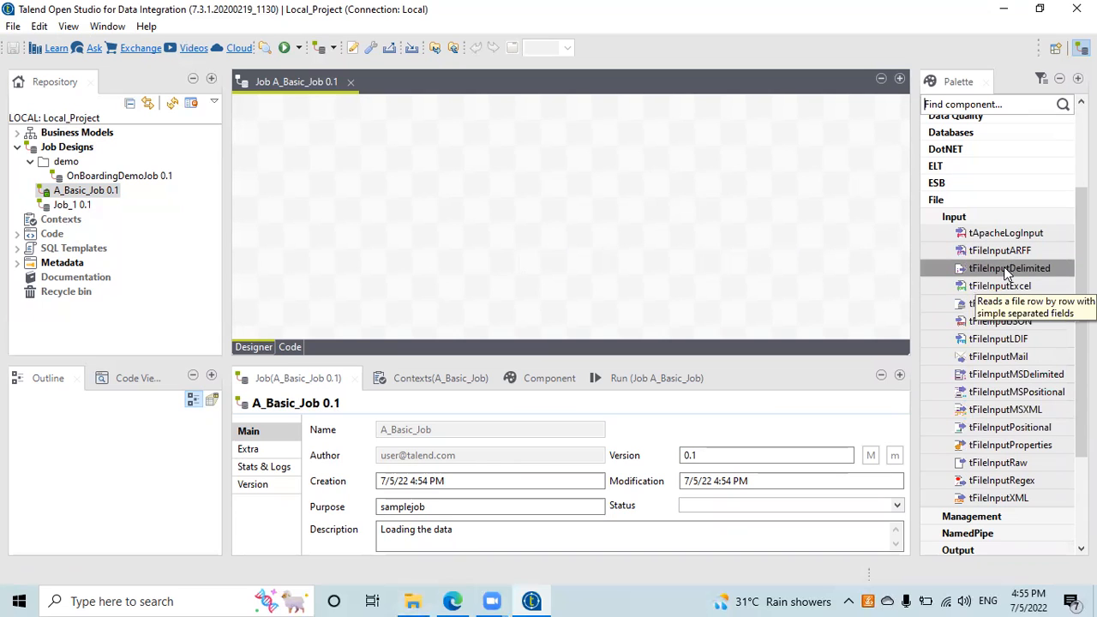
left_click_drag(1007, 271, 399, 187)
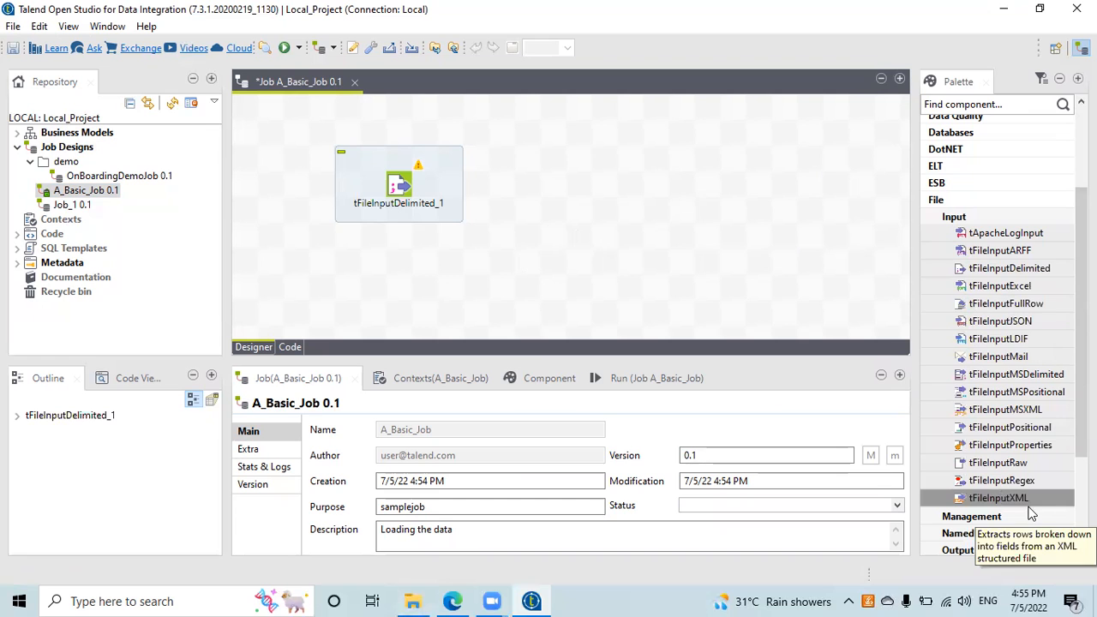
Step: Search 'tLogrow' in the Palette, place tLogRow_1 right of tFileInputDelimited_1, then clear the search
left_click(982, 204)
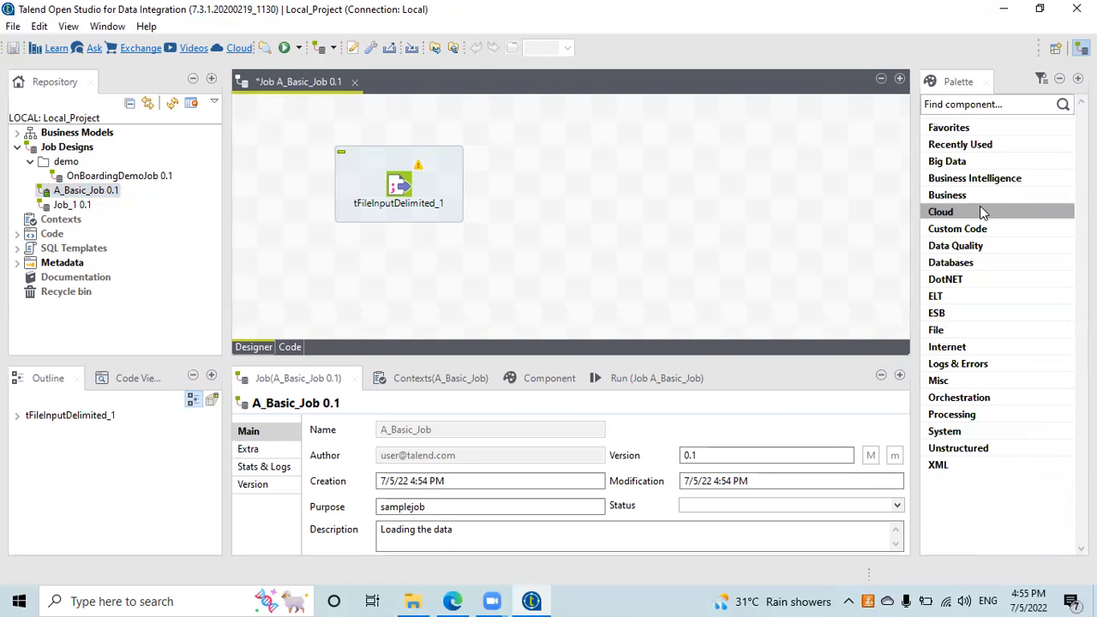
left_click(974, 107)
type("tlog")
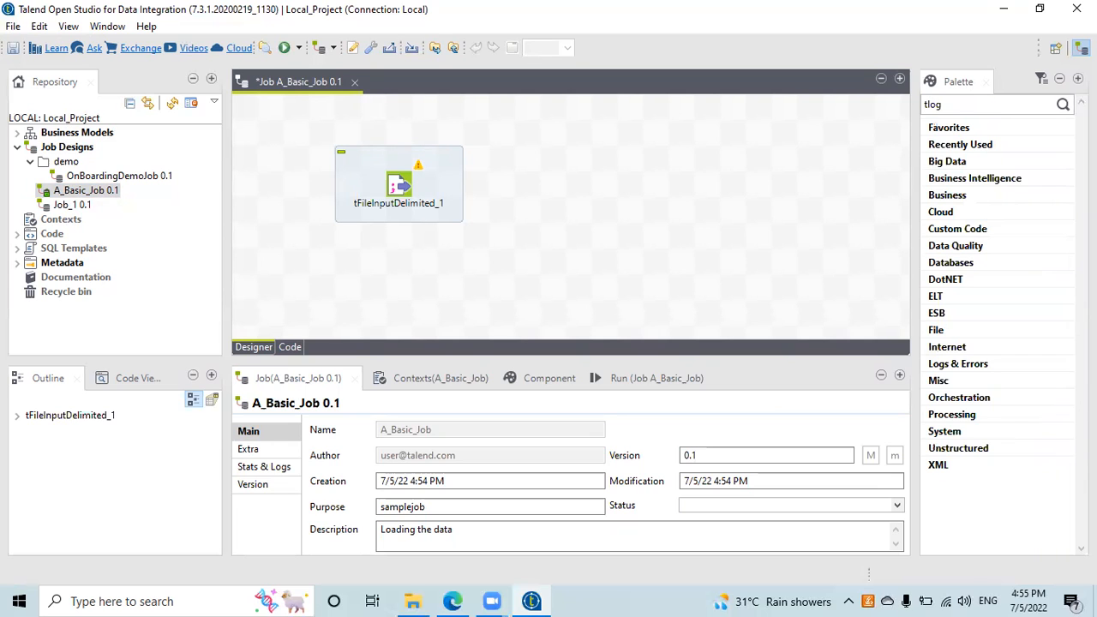
key("Return")
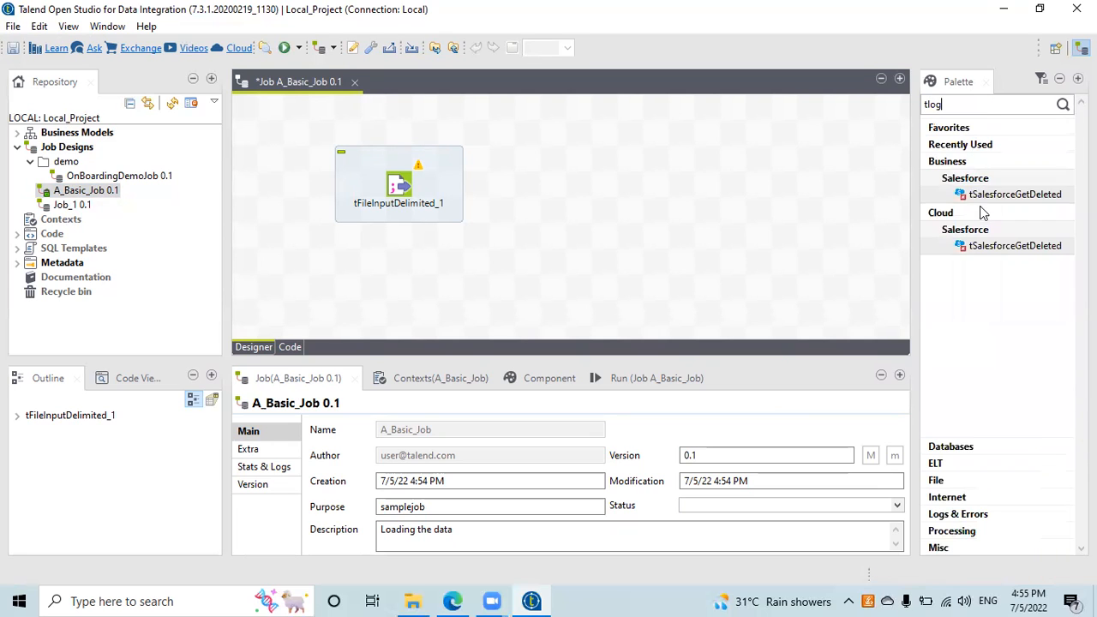
type("t")
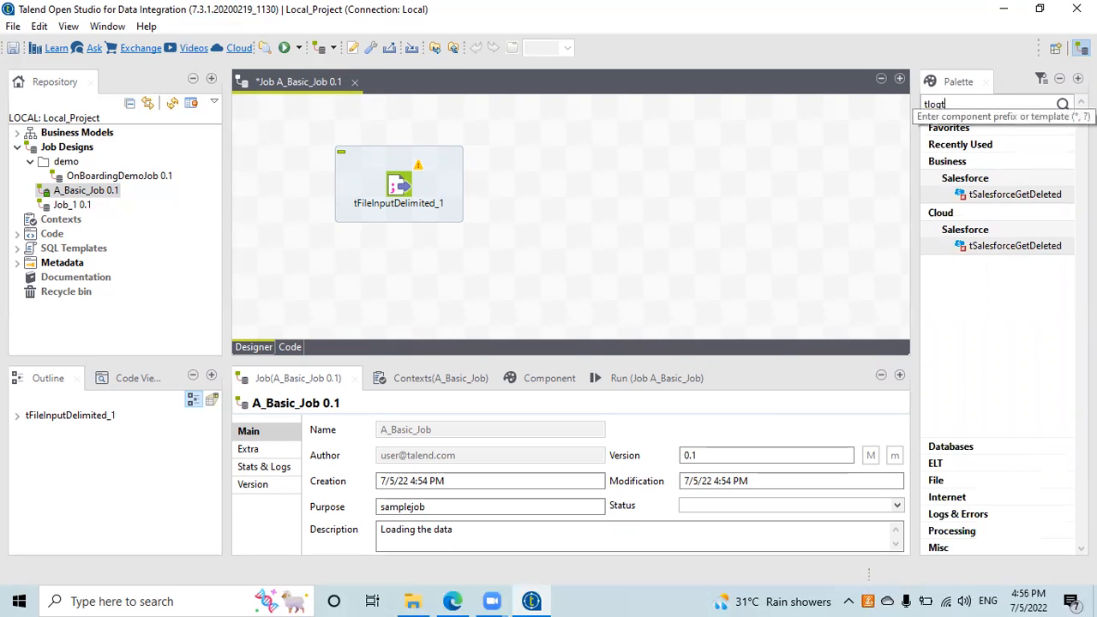
key("BackSpace")
key("BackSpace")
key("BackSpace")
key("BackSpace")
key("BackSpace")
type("Logrow")
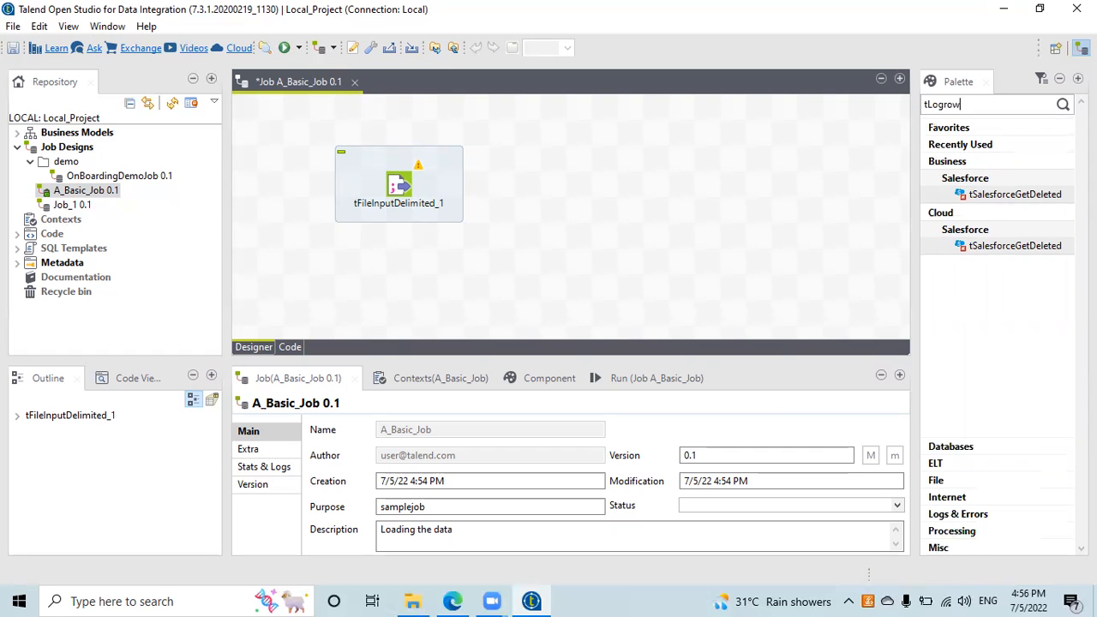
left_click_drag(992, 215, 638, 178)
left_click(649, 182)
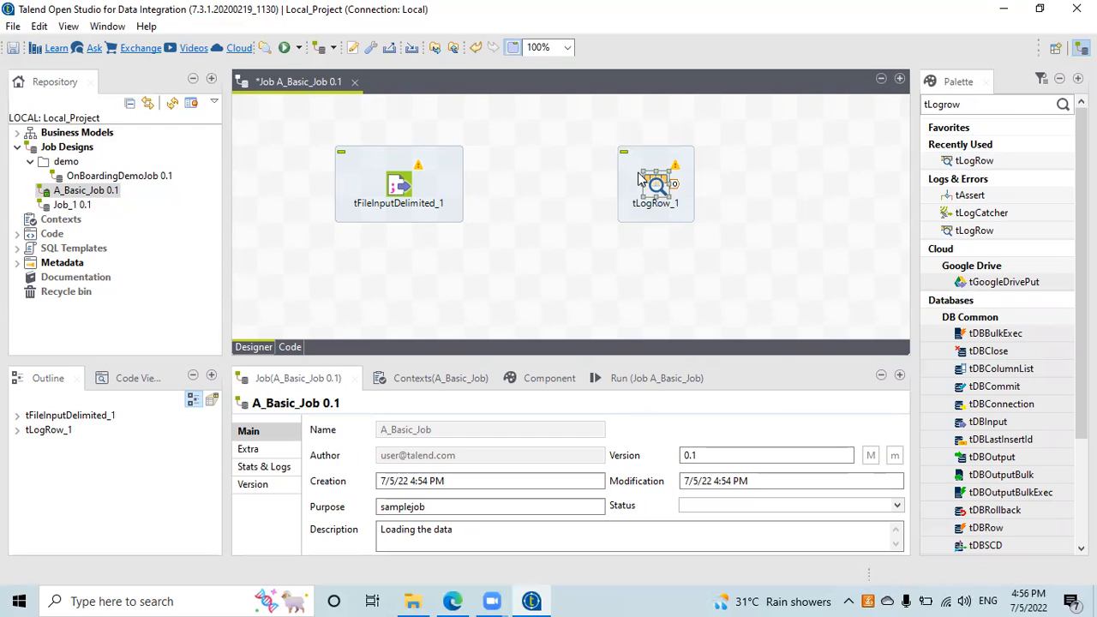
left_click(1008, 105)
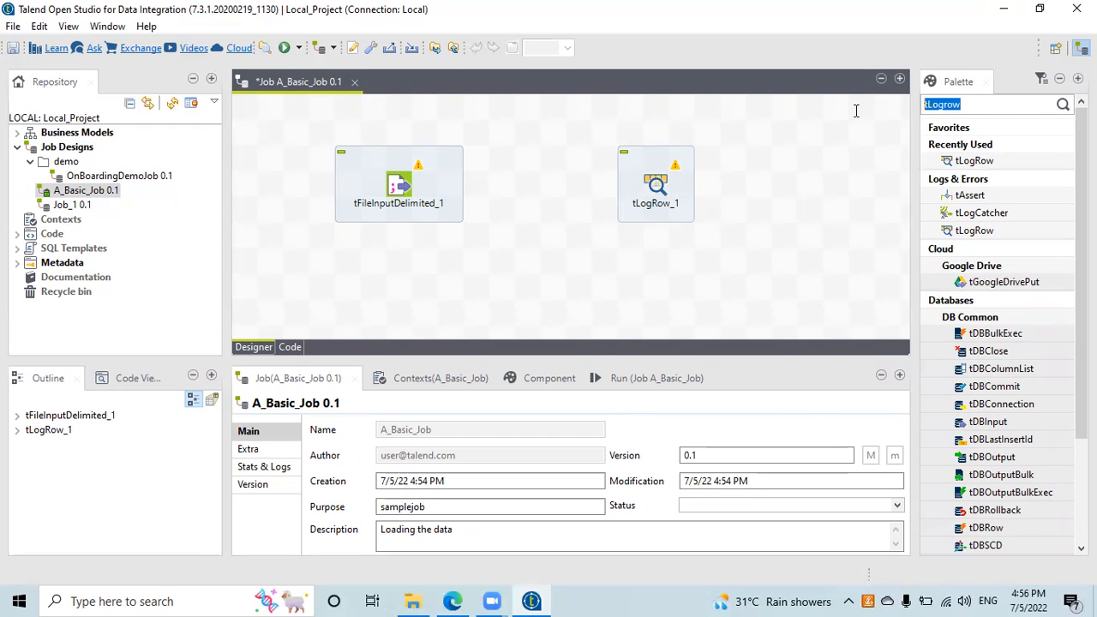
key("BackSpace")
Step: Browse the Palette's Cloud and File component groups
left_click(823, 244)
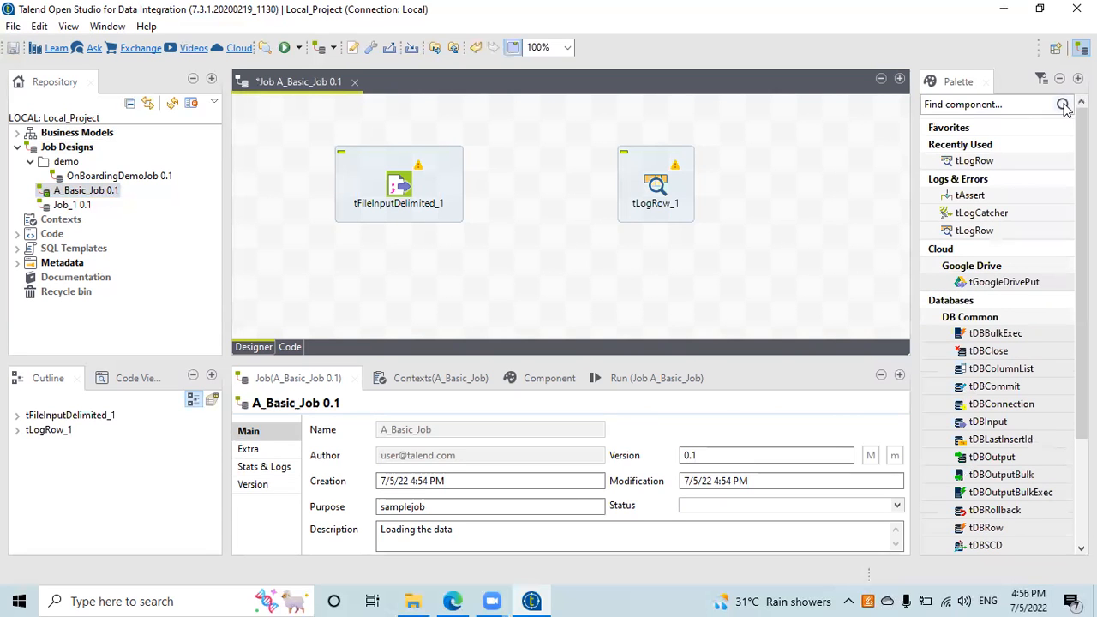
left_click(1007, 125)
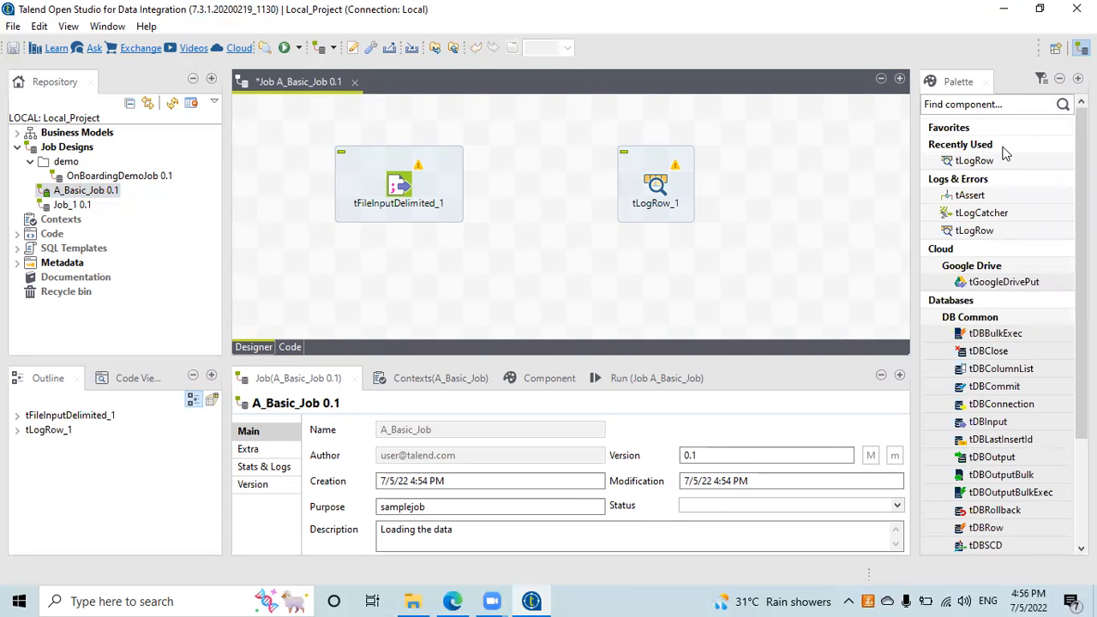
left_click(958, 255)
left_click(796, 250)
scroll(1057, 372, "down", 3)
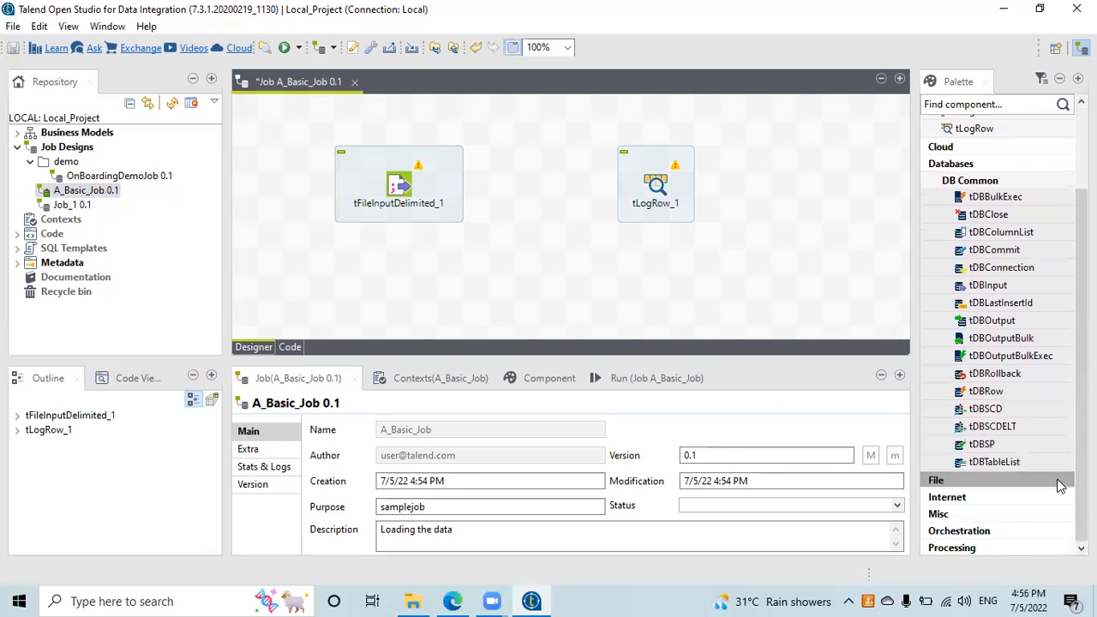
left_click(981, 480)
left_click(971, 499)
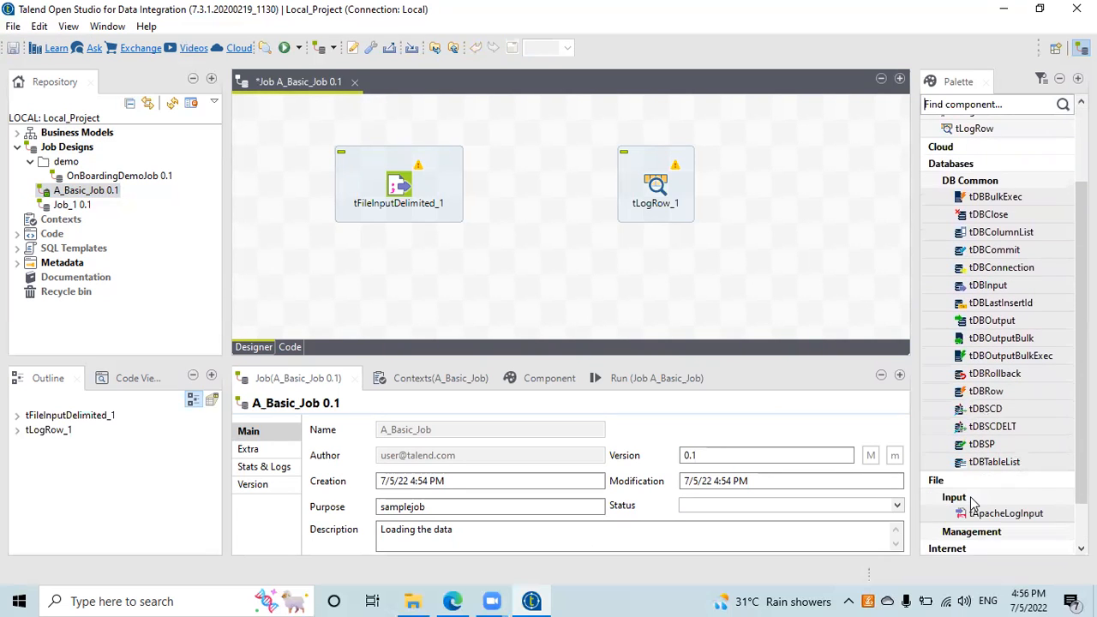
left_click(971, 498)
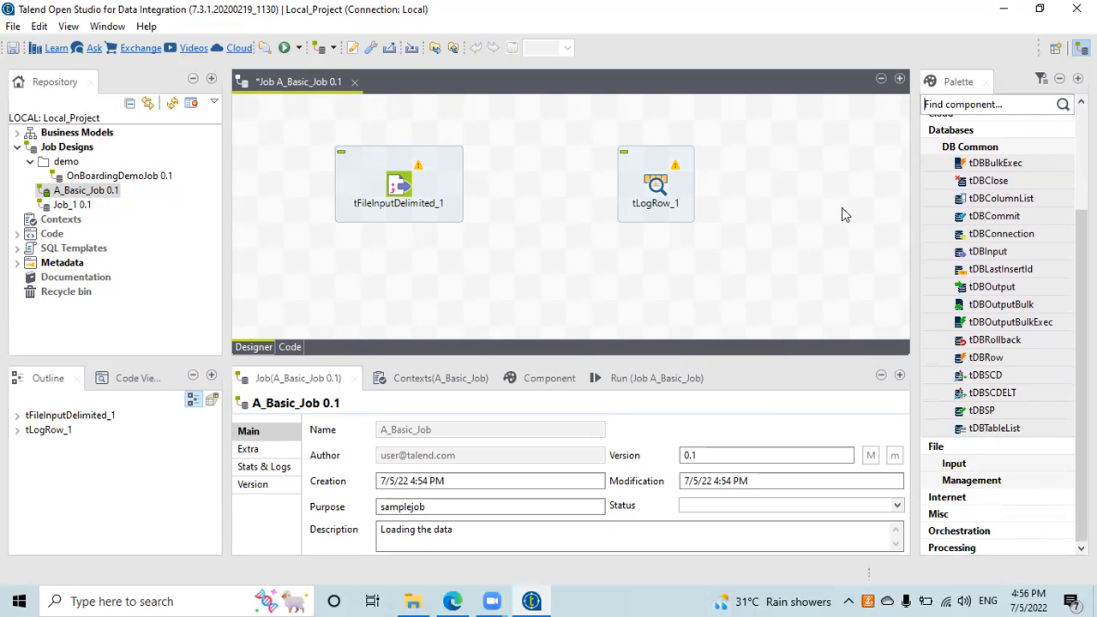
scroll(994, 197, "up", 3)
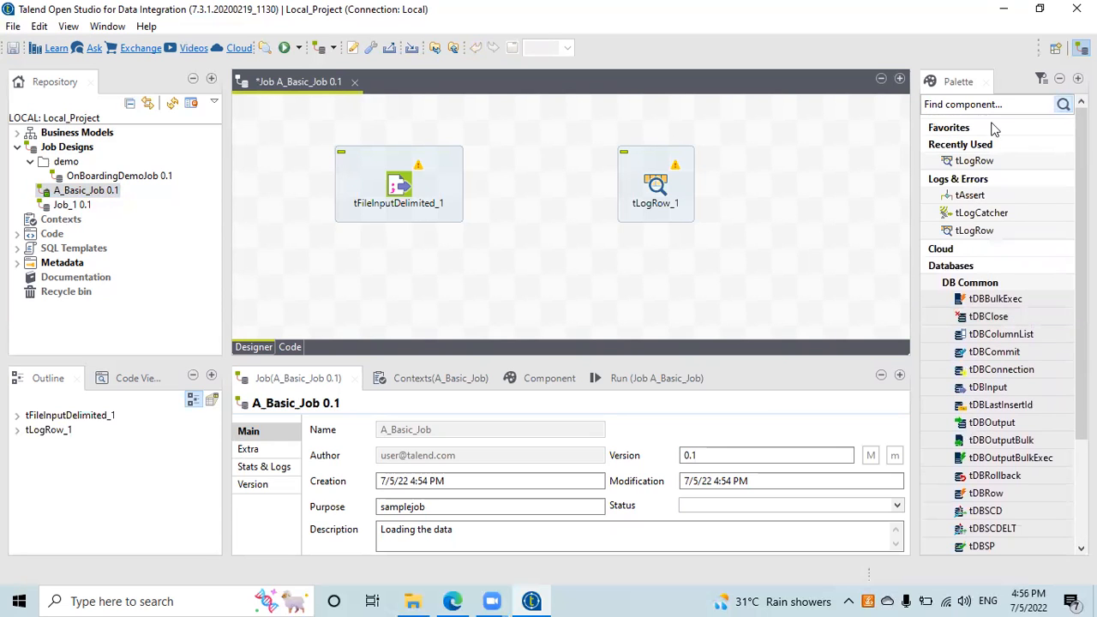
Step: Add tFileOutputDelimited via a 'tFileout' search and arrange it right of tLogRow_1
left_click(960, 104)
type("tFileout")
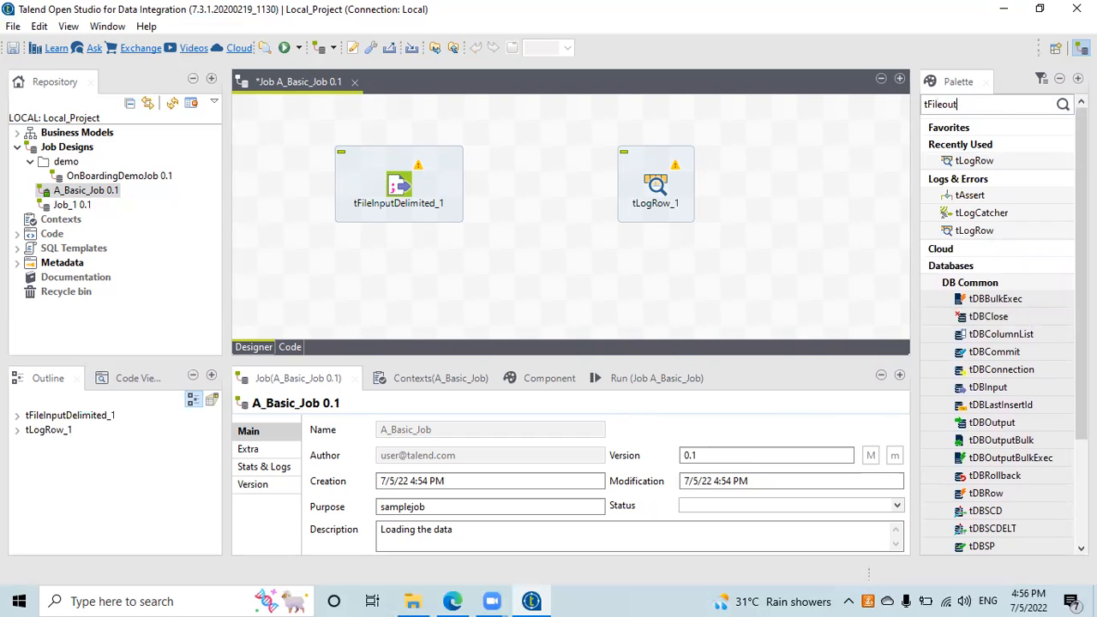
key("Return")
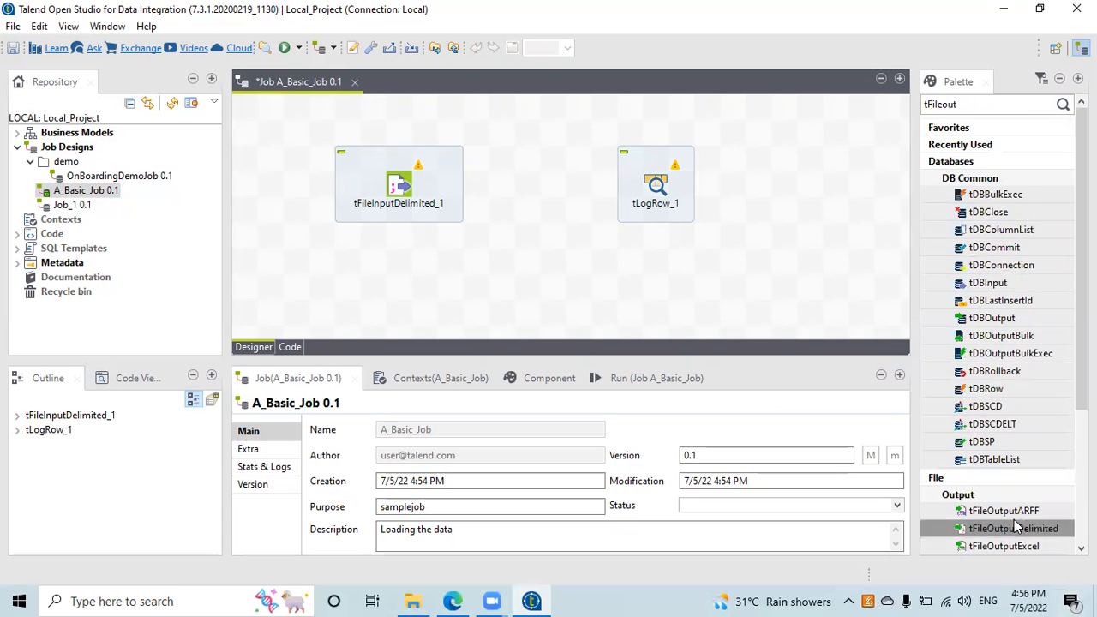
scroll(1016, 526, "down", 3)
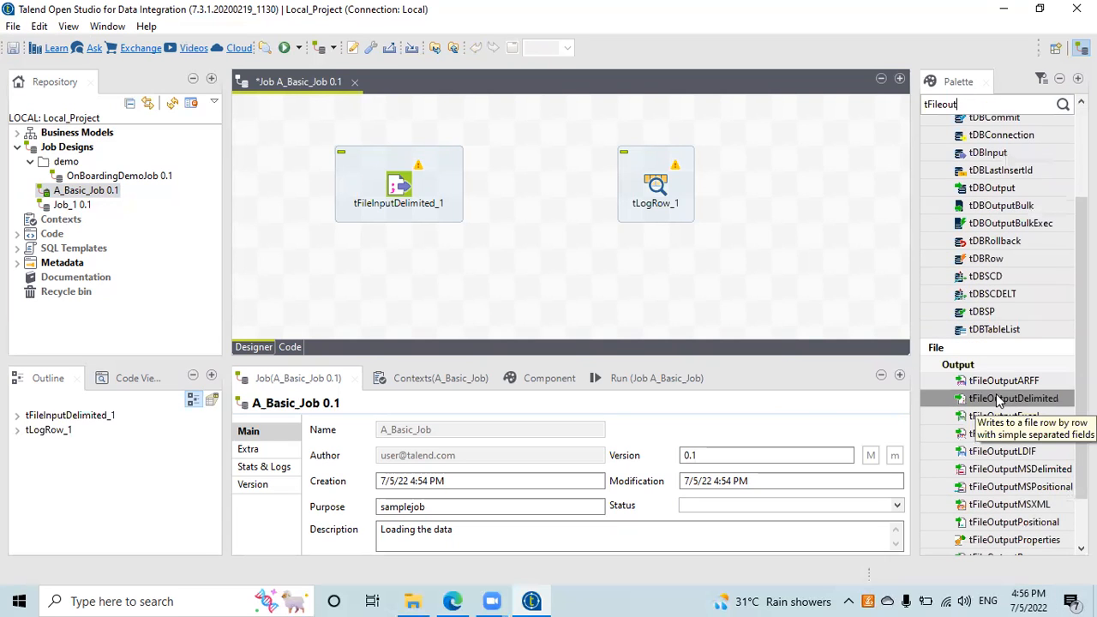
left_click_drag(998, 401, 724, 237)
left_click_drag(643, 172, 565, 171)
left_click_drag(721, 216, 758, 183)
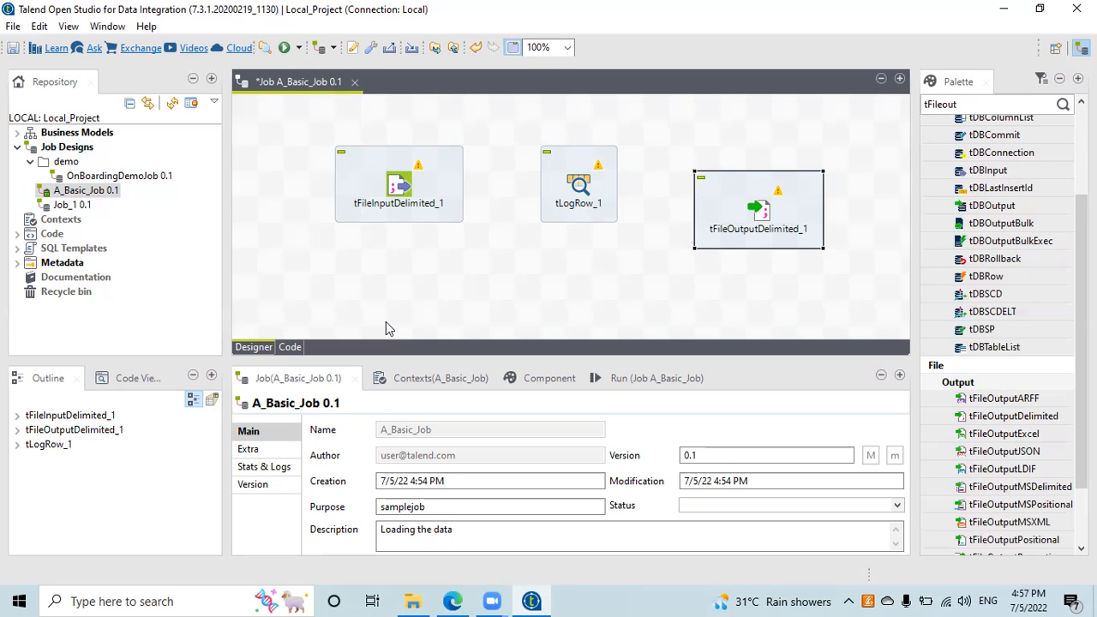
Step: Link tFileInputDelimited_1 to tLogRow_1 with a row1 Main flow and lower tFileOutputDelimited_1
left_click(406, 186)
left_click_drag(422, 189, 579, 184)
left_click_drag(763, 182, 734, 262)
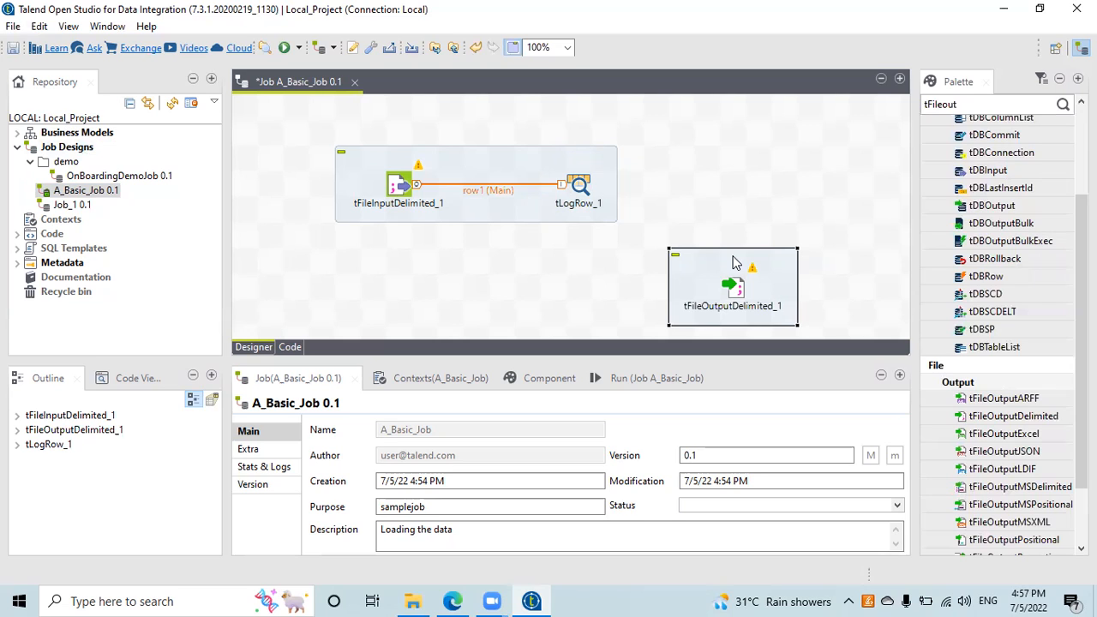
Step: Drag a row2 Main link from tLogRow_1 to tFileOutputDelimited_1, then select the subjob
left_click(586, 186)
left_click_drag(598, 188, 727, 287)
left_click(494, 275)
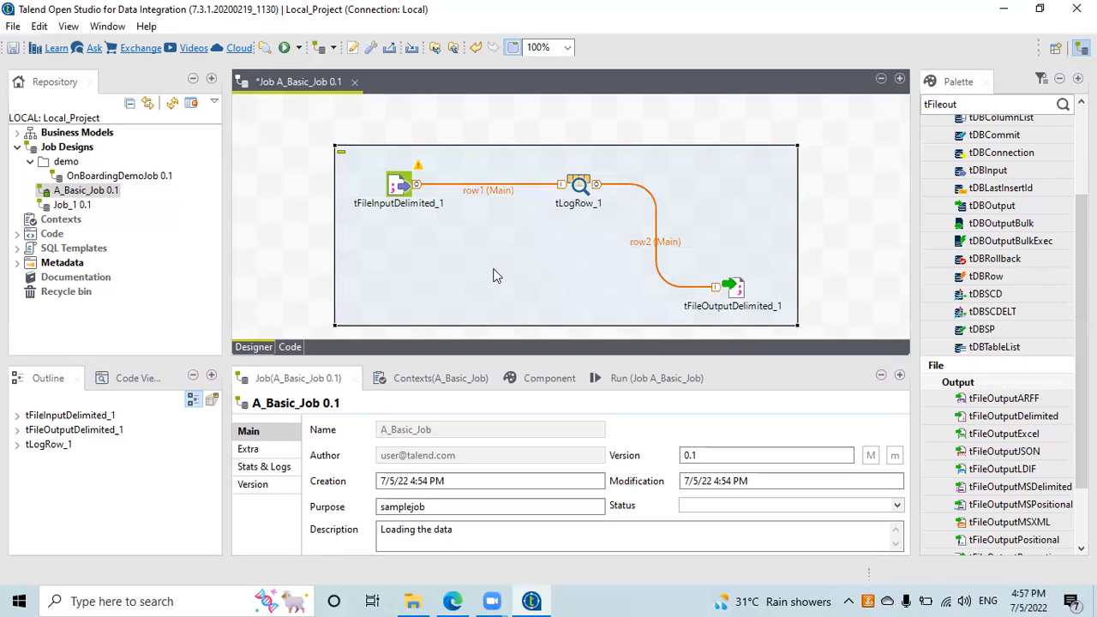